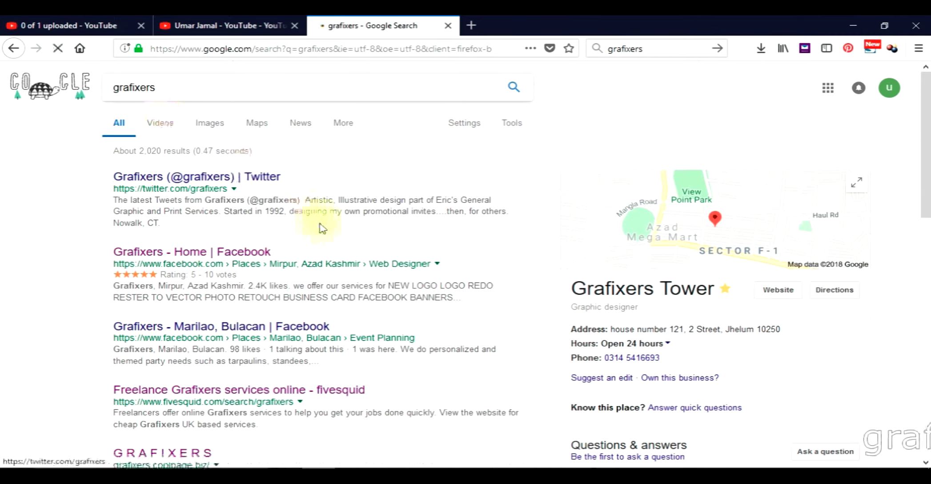
# Look through the Google video results for grafixers and switch to the open YouTube channel page.
pyautogui.scroll(-8, 209, 242)
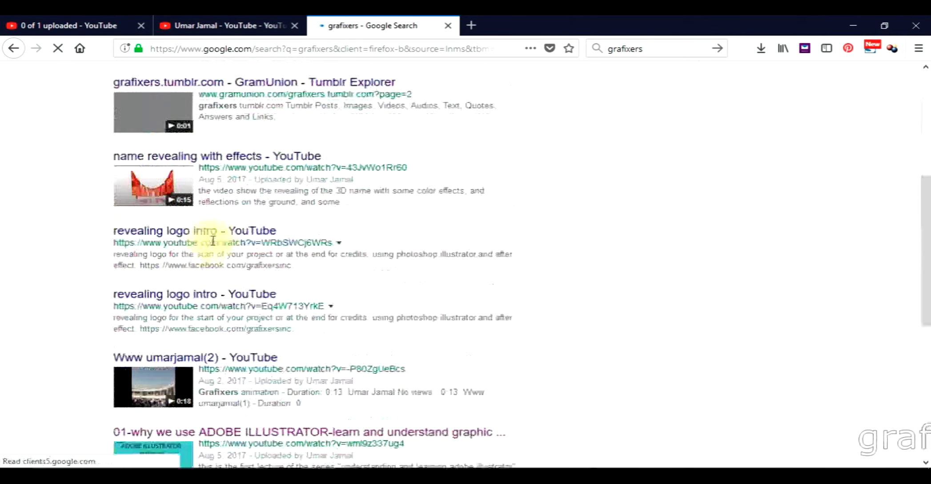
pyautogui.scroll(-6, 215, 240)
pyautogui.scroll(11, 214, 244)
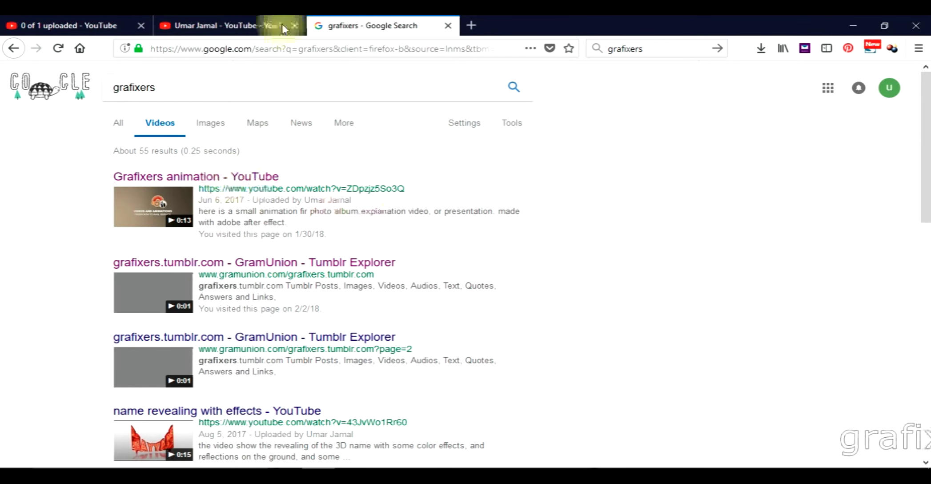
pyautogui.click(240, 28)
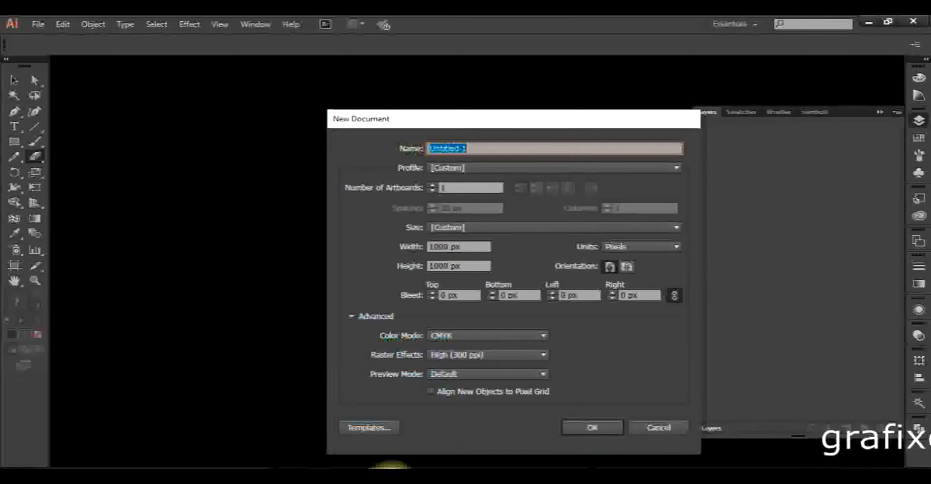
# Create a new 1000 × 1000 px CMYK document with one artboard and high (300 ppi) raster effects.
pyautogui.click(588, 427)
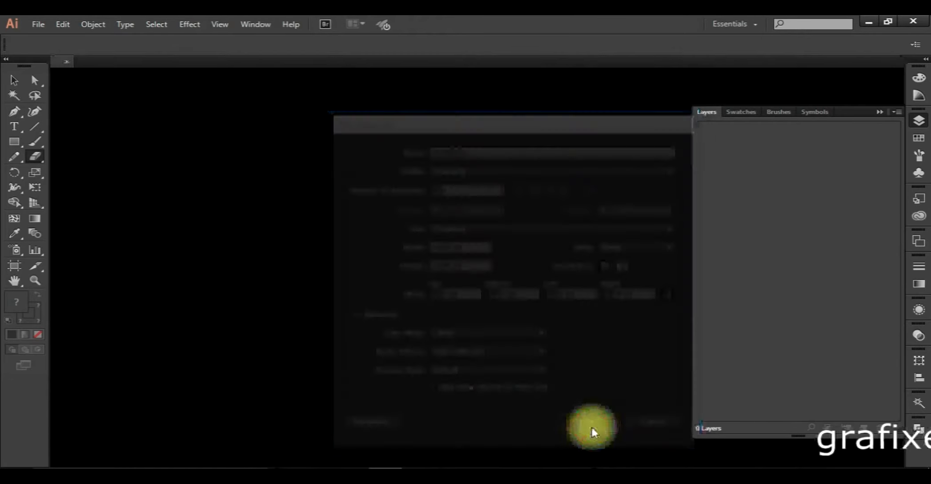
pyautogui.click(36, 159)
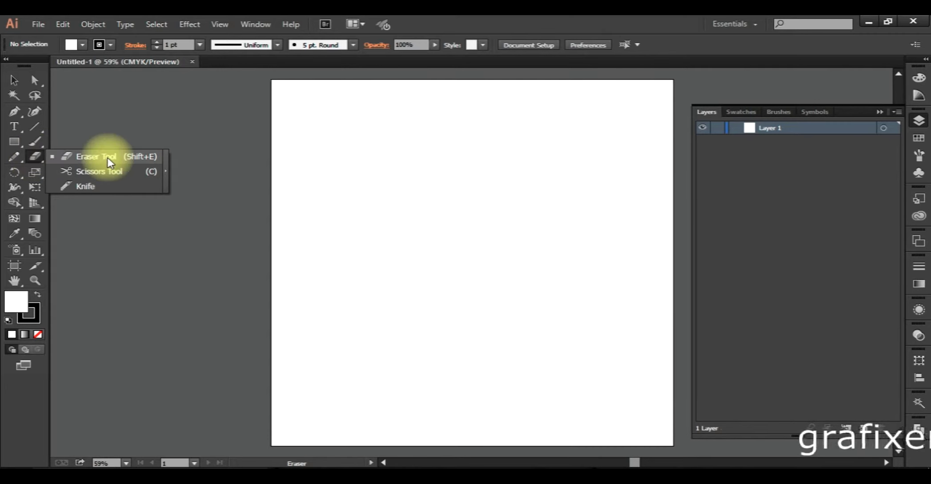
pyautogui.click(121, 186)
pyautogui.click(13, 80)
pyautogui.click(39, 158)
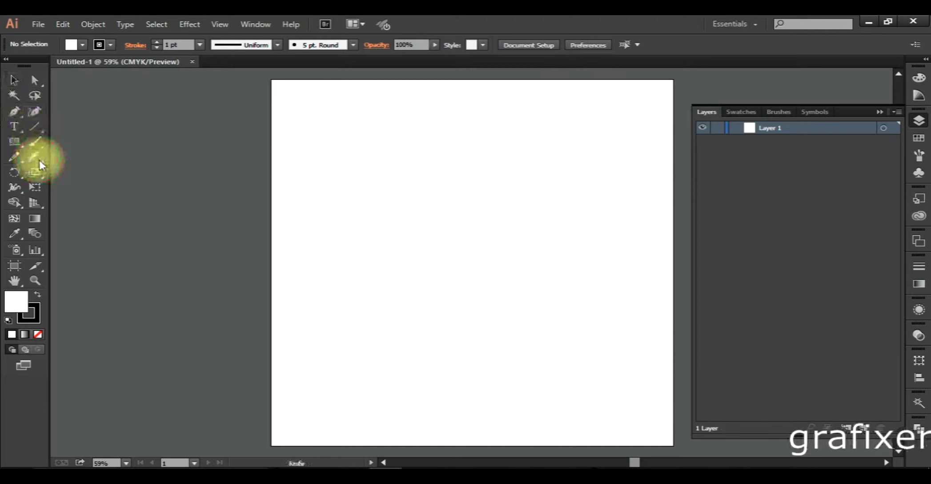
pyautogui.click(67, 158)
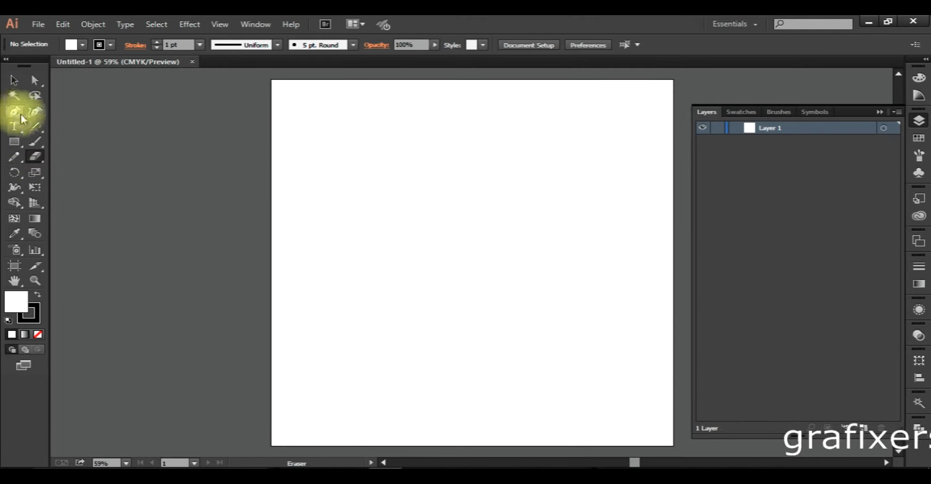
pyautogui.click(13, 80)
# Draw a rectangle in the artboard's upper part and swap its colors to a black fill with a white stroke.
pyautogui.click(13, 146)
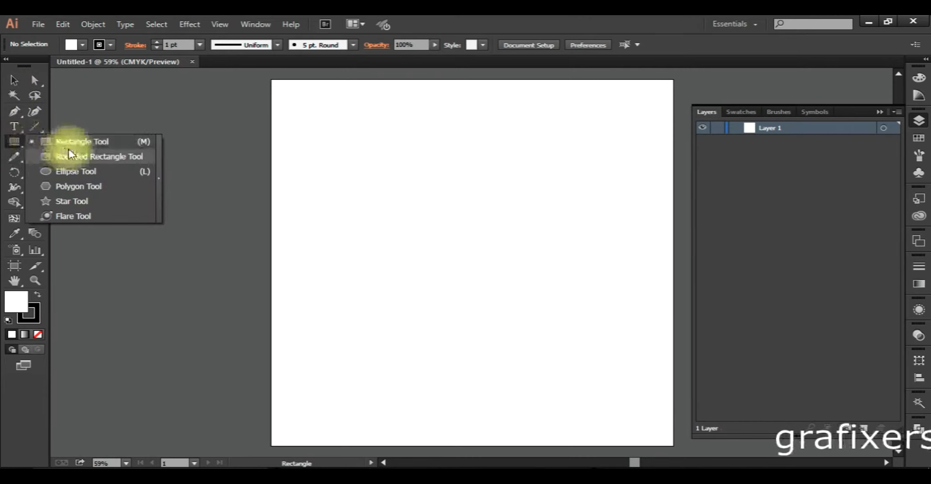
pyautogui.click(72, 142)
pyautogui.moveTo(323, 120); pyautogui.dragTo(523, 281)
pyautogui.click(38, 293)
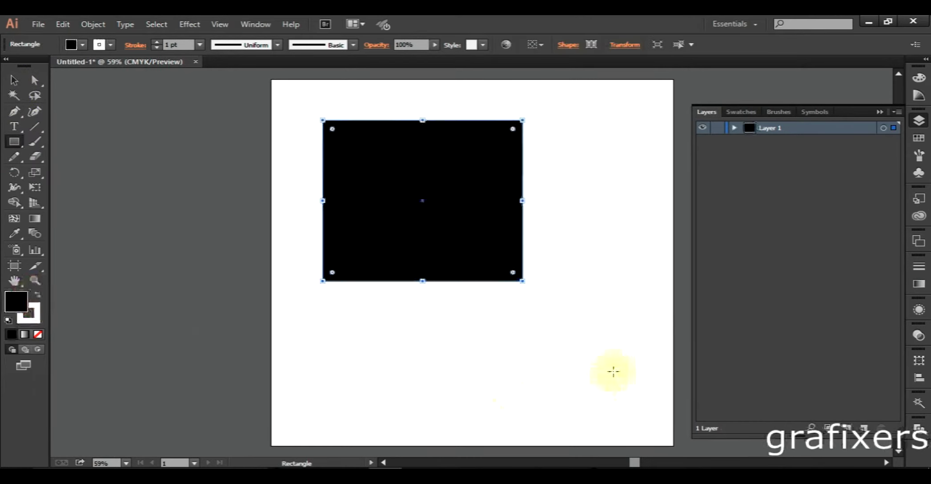
# Draw a large black ellipse overlapping the rectangle's lower-right corner, then deselect it.
pyautogui.click(13, 141)
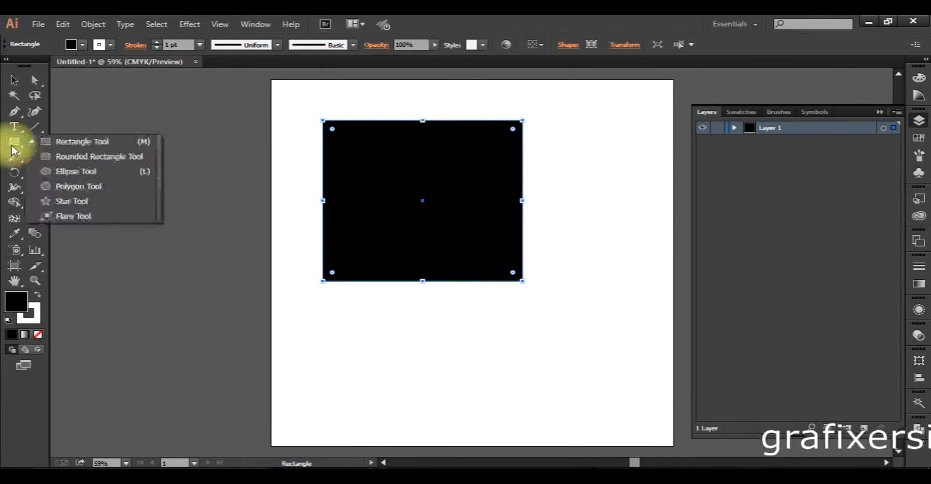
pyautogui.click(48, 172)
pyautogui.moveTo(446, 215); pyautogui.dragTo(665, 420)
pyautogui.click(14, 80)
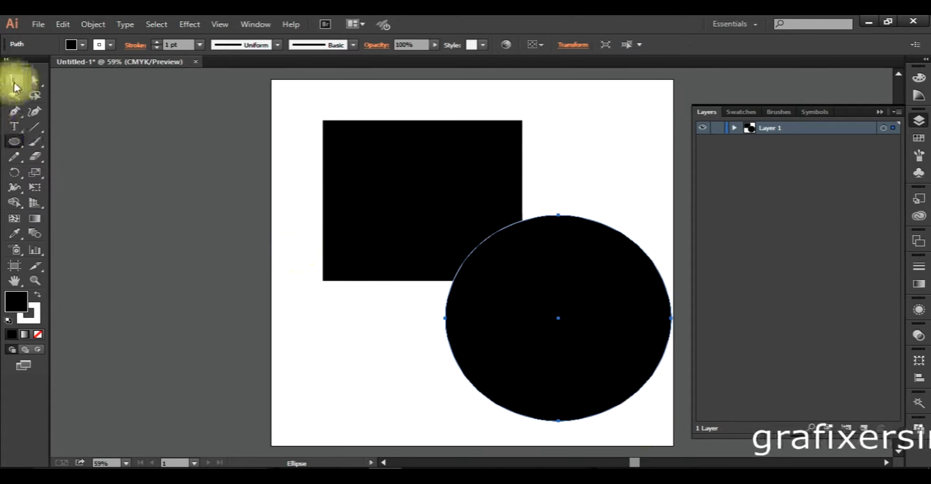
pyautogui.click(178, 227)
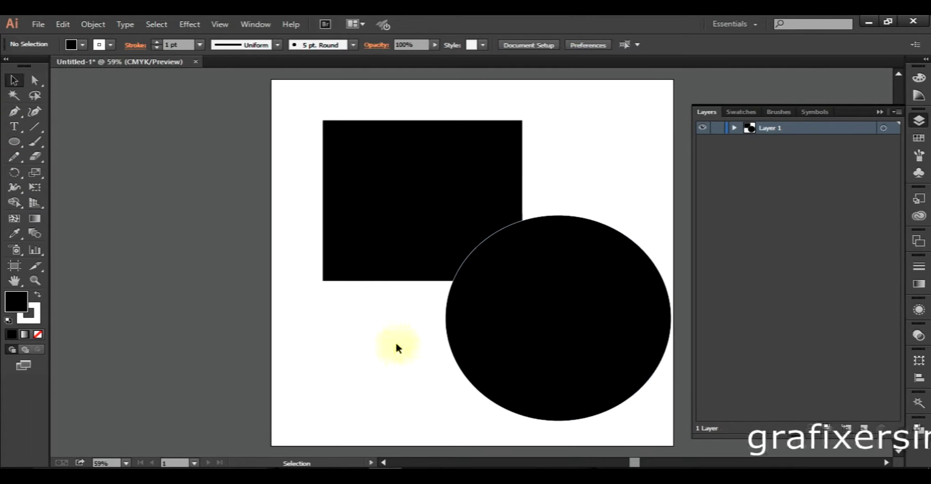
# Erase the rectangle's upper-left half with repeated diagonal strokes of the Eraser tool, without selecting any object.
pyautogui.moveTo(395, 346); pyautogui.dragTo(361, 349)
pyautogui.moveTo(34, 157); pyautogui.dragTo(80, 158)
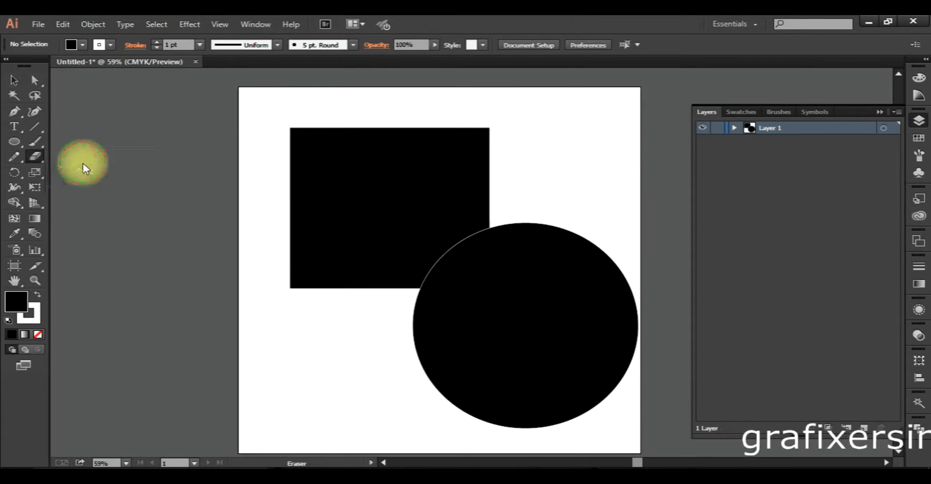
pyautogui.click(34, 156)
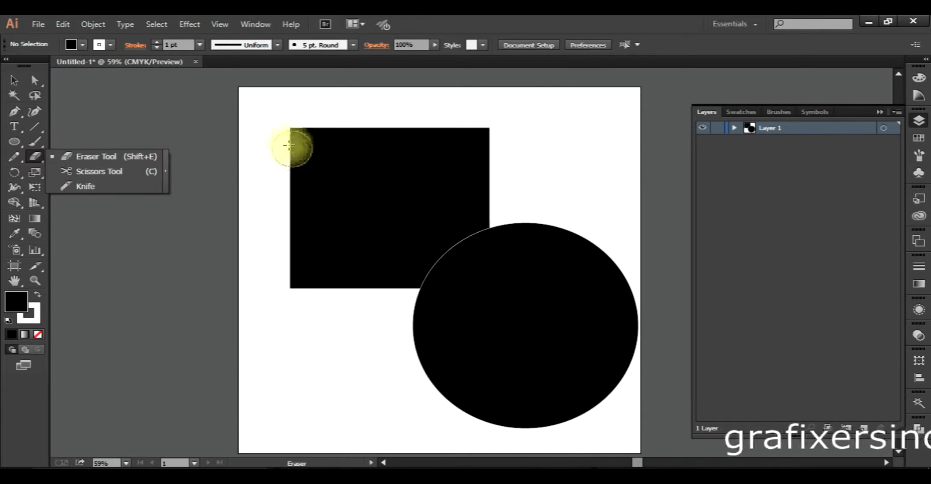
pyautogui.click(253, 108)
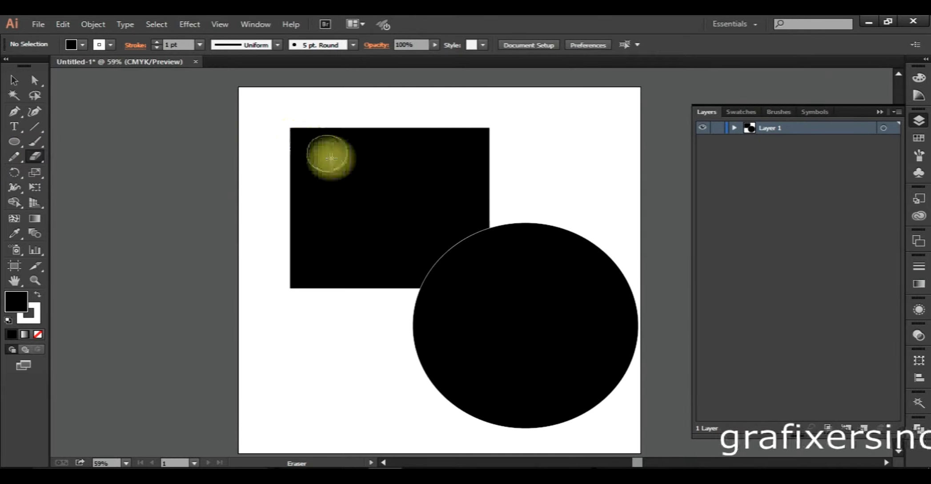
pyautogui.moveTo(339, 172)
pyautogui.mouseDown()
pyautogui.moveTo(370, 174)
pyautogui.moveTo(342, 125)
pyautogui.moveTo(286, 241)
pyautogui.moveTo(245, 316)
pyautogui.mouseUp()
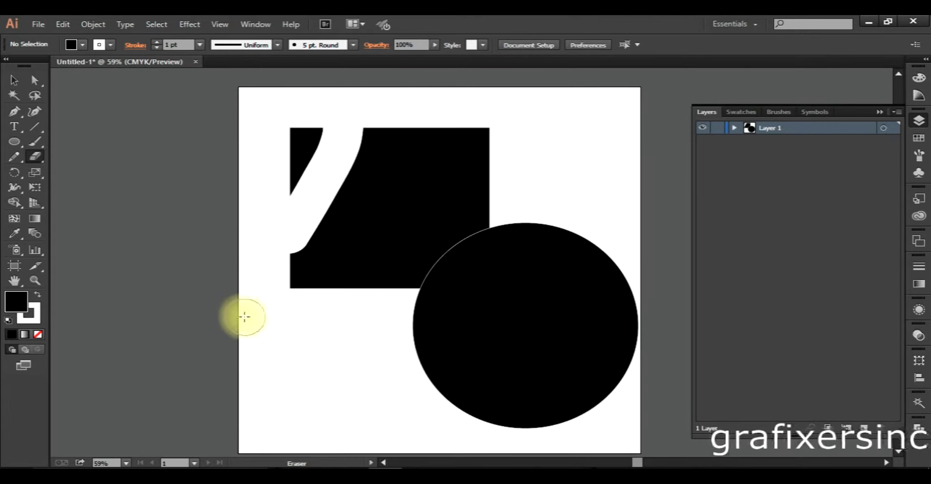
pyautogui.moveTo(327, 124)
pyautogui.mouseDown()
pyautogui.moveTo(282, 186)
pyautogui.moveTo(300, 119)
pyautogui.moveTo(276, 179)
pyautogui.moveTo(374, 140)
pyautogui.moveTo(381, 115)
pyautogui.moveTo(362, 175)
pyautogui.moveTo(379, 134)
pyautogui.moveTo(310, 212)
pyautogui.moveTo(403, 113)
pyautogui.moveTo(346, 187)
pyautogui.moveTo(420, 128)
pyautogui.moveTo(352, 197)
pyautogui.moveTo(314, 218)
pyautogui.mouseUp()
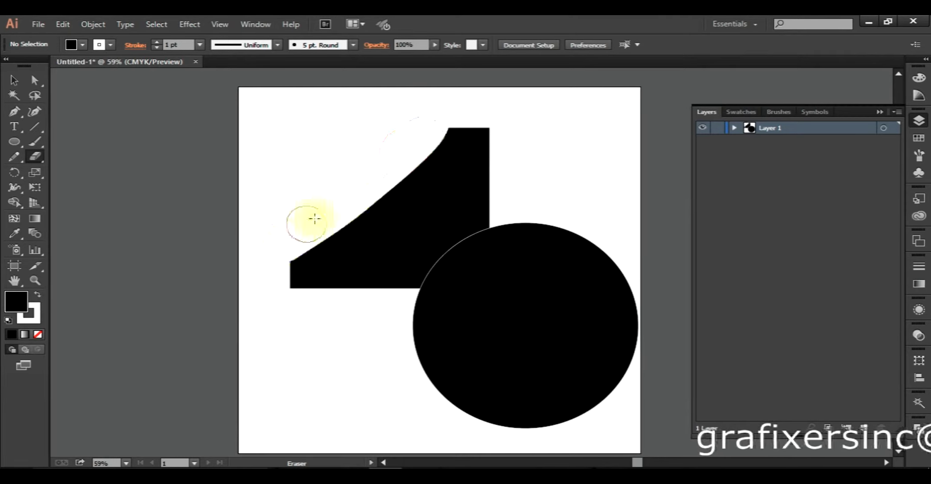
pyautogui.moveTo(374, 172); pyautogui.dragTo(245, 299)
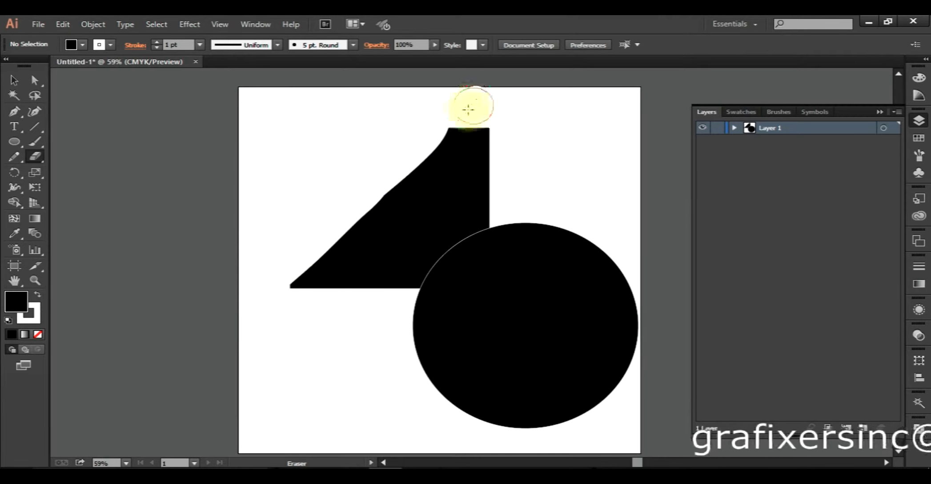
pyautogui.moveTo(469, 109); pyautogui.dragTo(355, 208)
pyautogui.moveTo(386, 168); pyautogui.dragTo(278, 297)
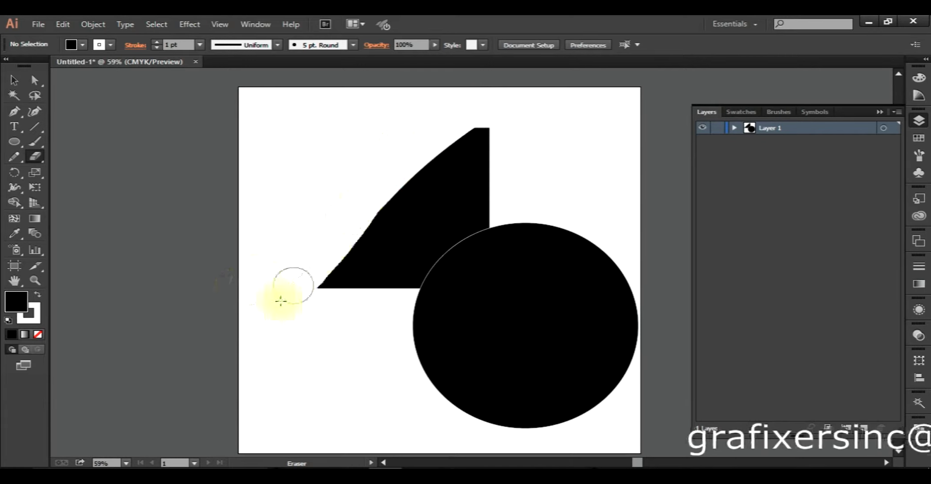
pyautogui.moveTo(478, 117); pyautogui.dragTo(313, 253)
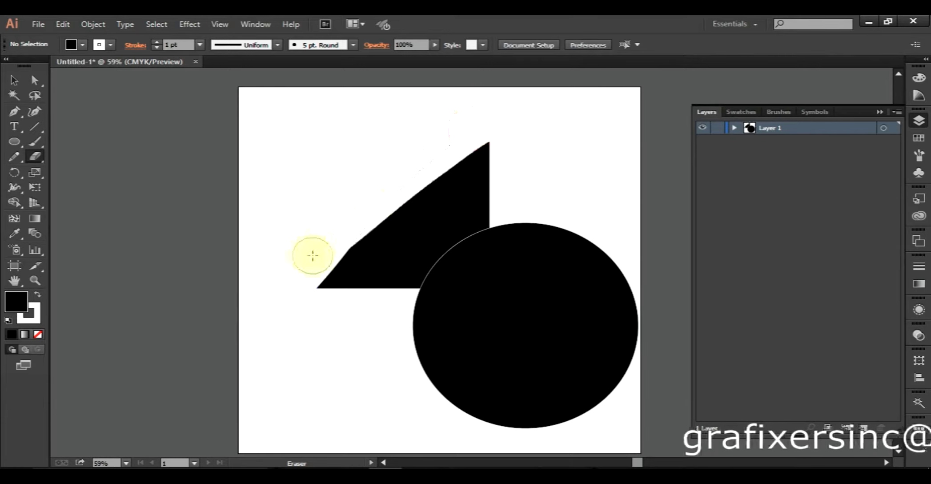
pyautogui.moveTo(373, 210); pyautogui.dragTo(197, 293)
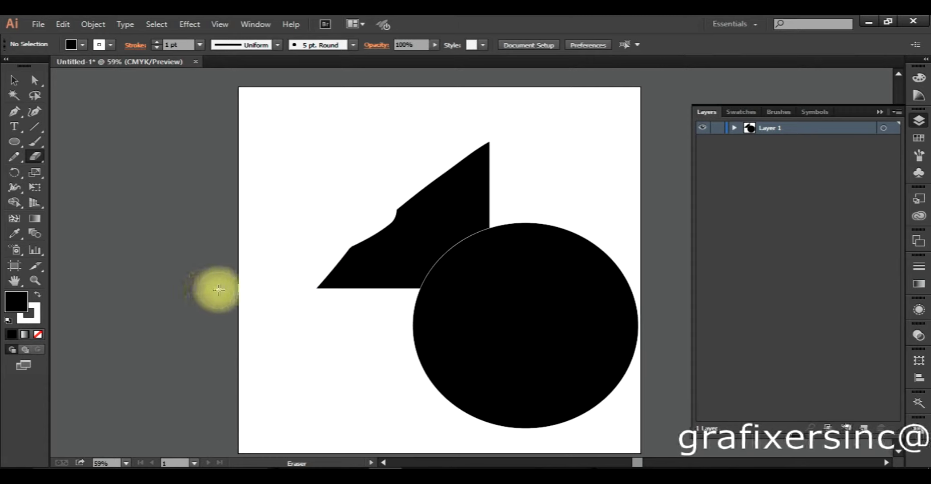
# Select only the remaining rectangle piece and erase diagonally through it and across the ellipse, splitting it into two small pieces.
pyautogui.press('a')
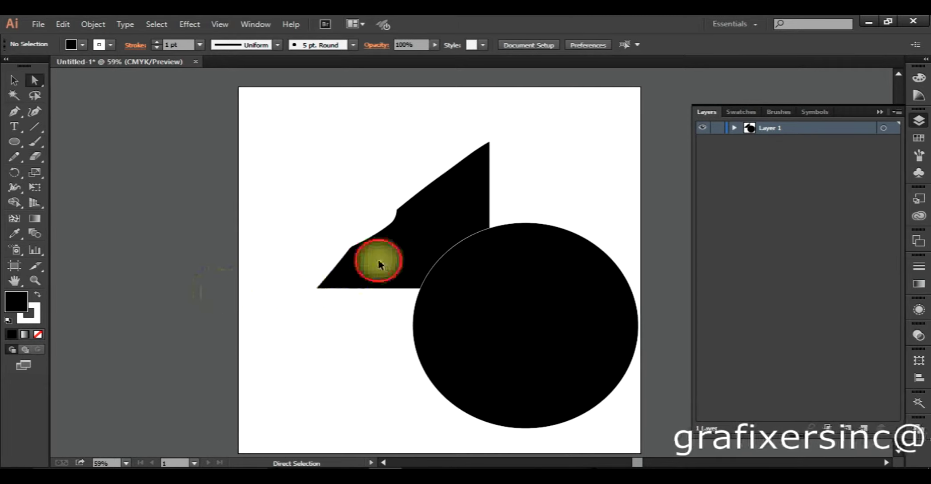
pyautogui.click(380, 262)
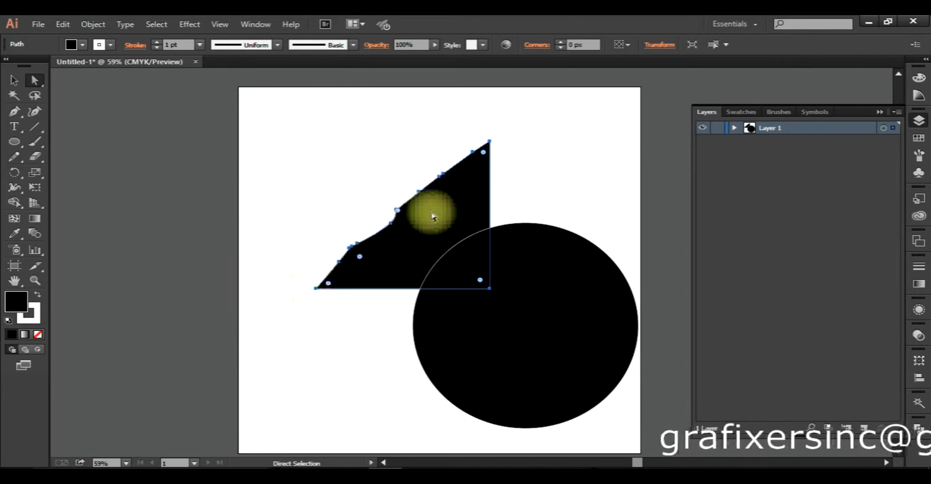
pyautogui.scroll(1, 483, 185)
pyautogui.moveTo(483, 186); pyautogui.dragTo(413, 198)
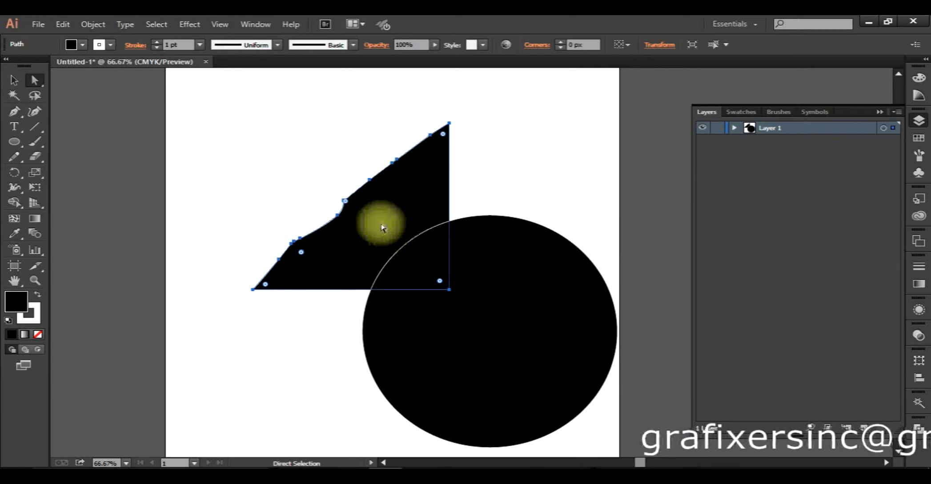
pyautogui.click(34, 157)
pyautogui.moveTo(307, 191); pyautogui.dragTo(521, 373)
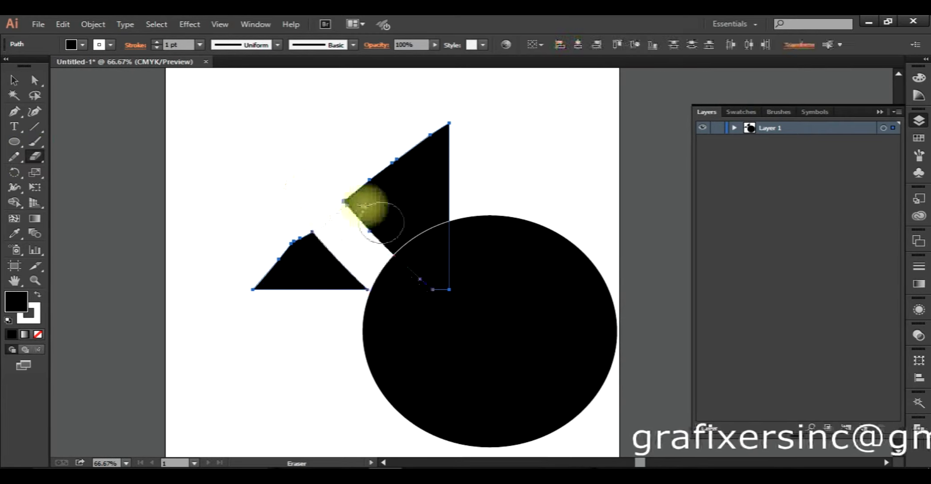
pyautogui.moveTo(365, 205); pyautogui.dragTo(545, 357)
pyautogui.moveTo(382, 242); pyautogui.dragTo(484, 346)
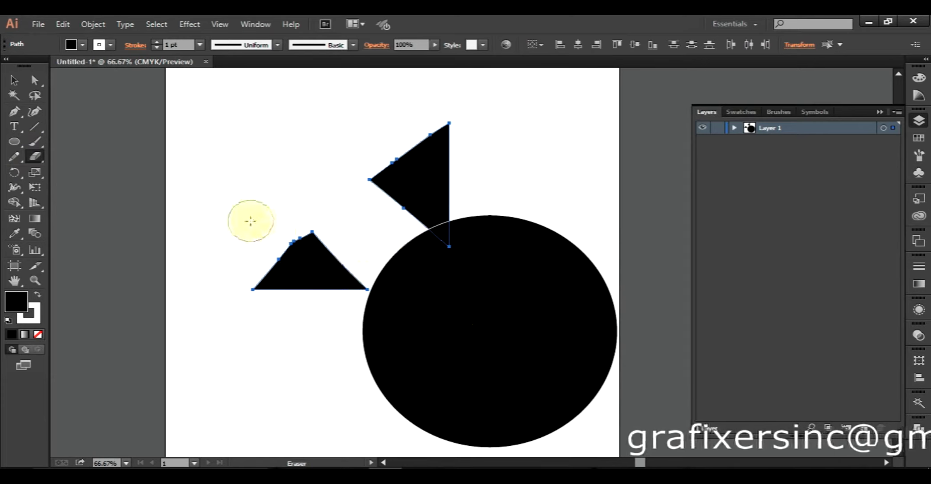
pyautogui.moveTo(250, 220); pyautogui.dragTo(447, 291)
pyautogui.moveTo(367, 166); pyautogui.dragTo(434, 300)
pyautogui.click(388, 217)
pyautogui.moveTo(382, 134); pyautogui.dragTo(473, 307)
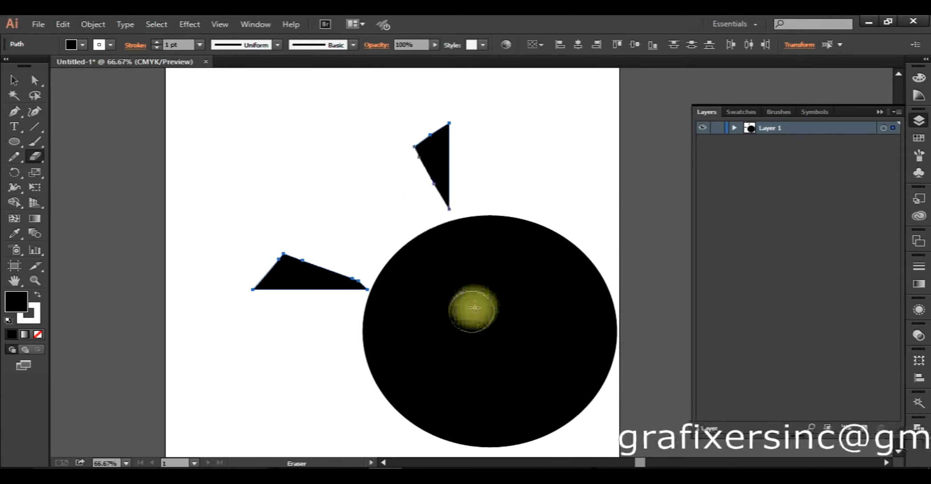
pyautogui.moveTo(424, 149); pyautogui.dragTo(389, 120)
# Deselect everything and erase the two small pieces together with the upper-left part of the ellipse.
pyautogui.click(13, 82)
pyautogui.click(149, 166)
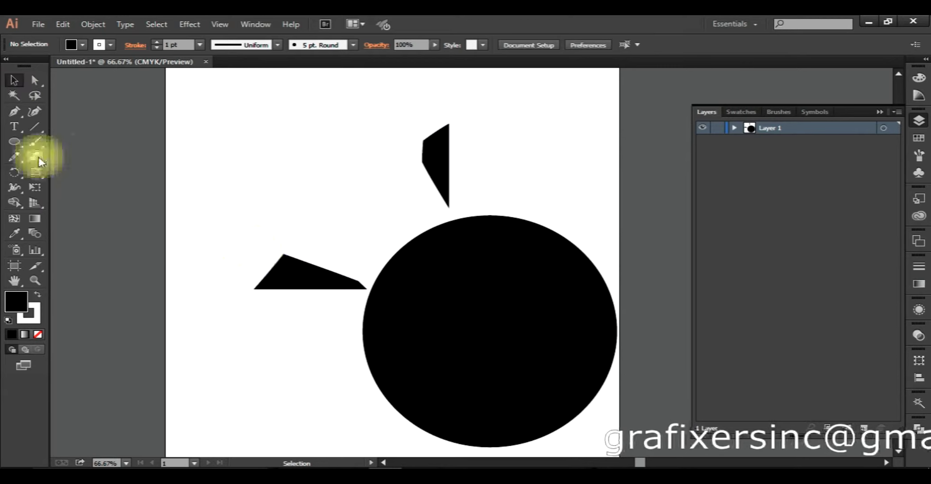
pyautogui.moveTo(225, 295)
pyautogui.mouseDown()
pyautogui.moveTo(342, 280)
pyautogui.moveTo(488, 289)
pyautogui.mouseUp()
pyautogui.moveTo(409, 281)
pyautogui.mouseDown()
pyautogui.moveTo(517, 286)
pyautogui.moveTo(450, 318)
pyautogui.moveTo(370, 250)
pyautogui.moveTo(547, 250)
pyautogui.moveTo(334, 237)
pyautogui.moveTo(523, 215)
pyautogui.mouseUp()
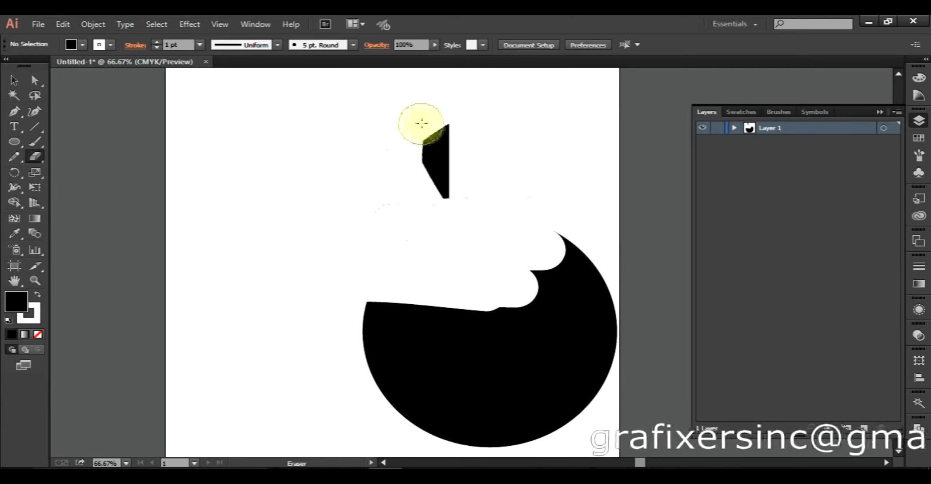
pyautogui.moveTo(421, 123); pyautogui.dragTo(457, 100)
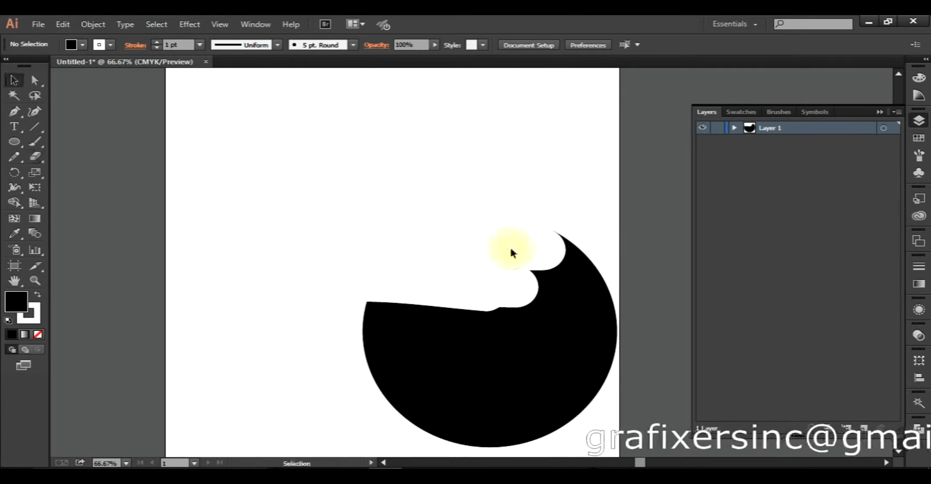
# Paint a looping freehand Paintbrush path across the artboard and set its stroke color to black.
pyautogui.click(35, 142)
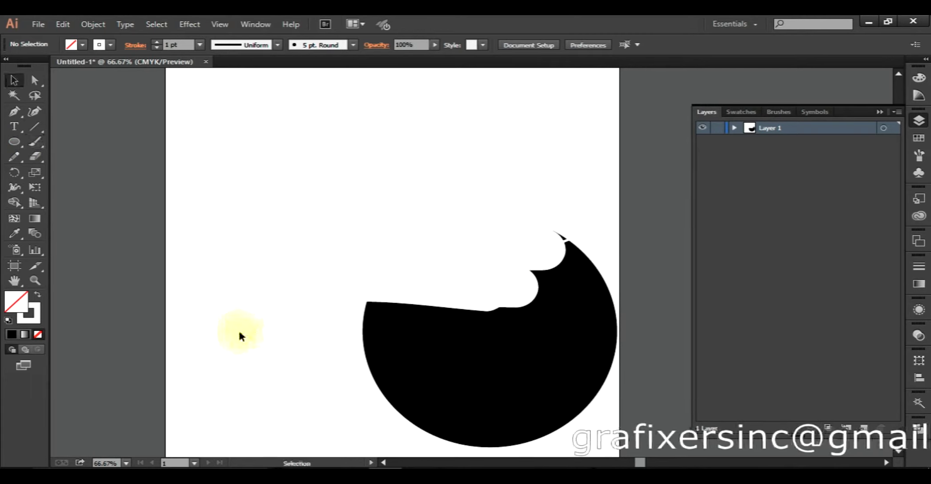
pyautogui.moveTo(364, 264); pyautogui.dragTo(363, 263)
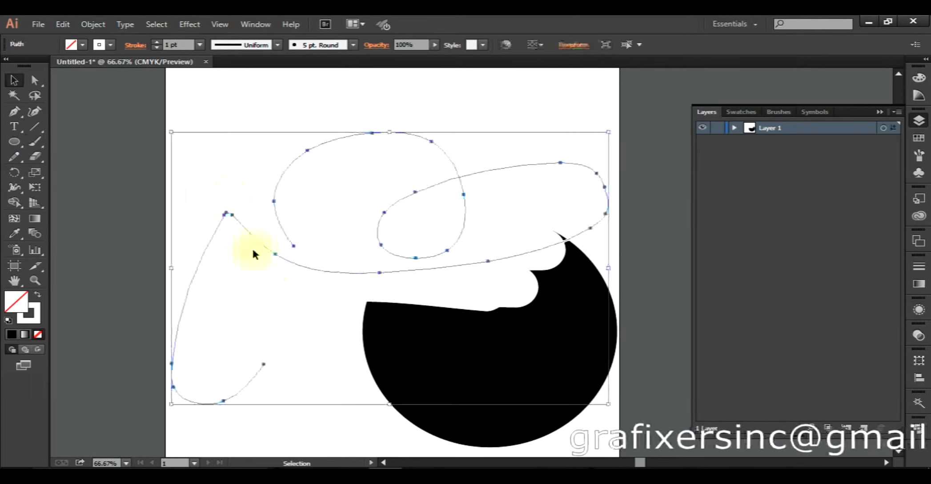
pyautogui.click(111, 44)
pyautogui.click(36, 67)
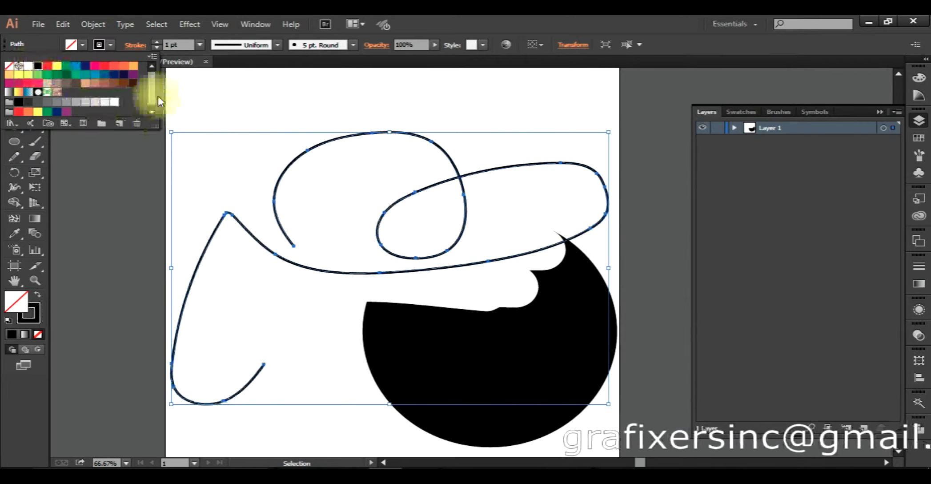
# Set the looping path's stroke weight to 9 pt and deselect it.
pyautogui.click(178, 44)
pyautogui.write('7')
pyautogui.press('Return')
pyautogui.write('9')
pyautogui.press('Return')
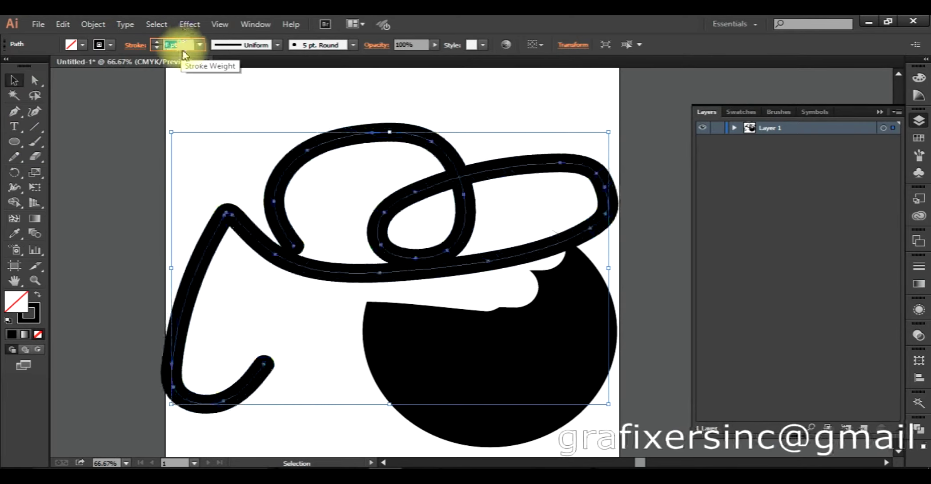
pyautogui.click(155, 202)
# Erase a gap through the looping path just below its sharp bend on the artboard's left side.
pyautogui.click(35, 156)
pyautogui.moveTo(176, 226); pyautogui.dragTo(270, 316)
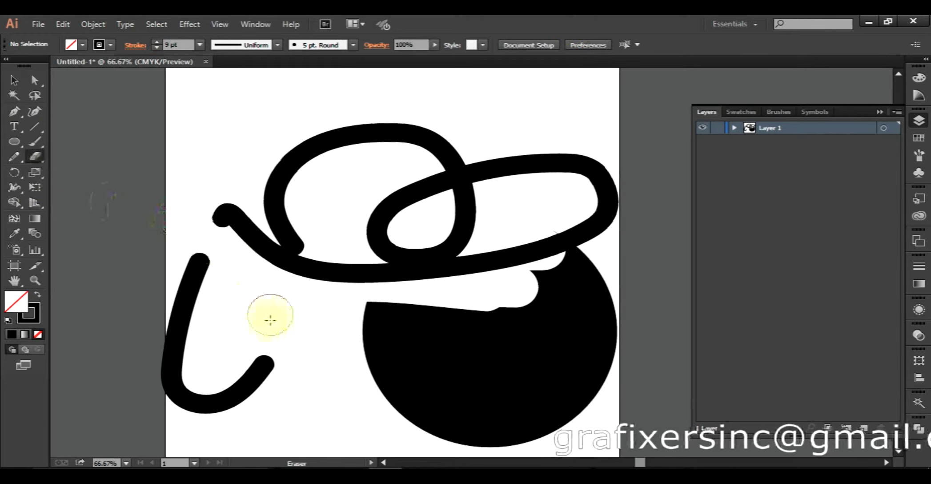
# Erase the looping path's left end and a gap across its upper arc, with Layer 1 expanded to list its paths.
pyautogui.moveTo(233, 196); pyautogui.dragTo(265, 280)
pyautogui.moveTo(232, 176); pyautogui.dragTo(329, 233)
pyautogui.moveTo(252, 210); pyautogui.dragTo(332, 268)
pyautogui.moveTo(284, 251); pyautogui.dragTo(293, 264)
pyautogui.click(734, 128)
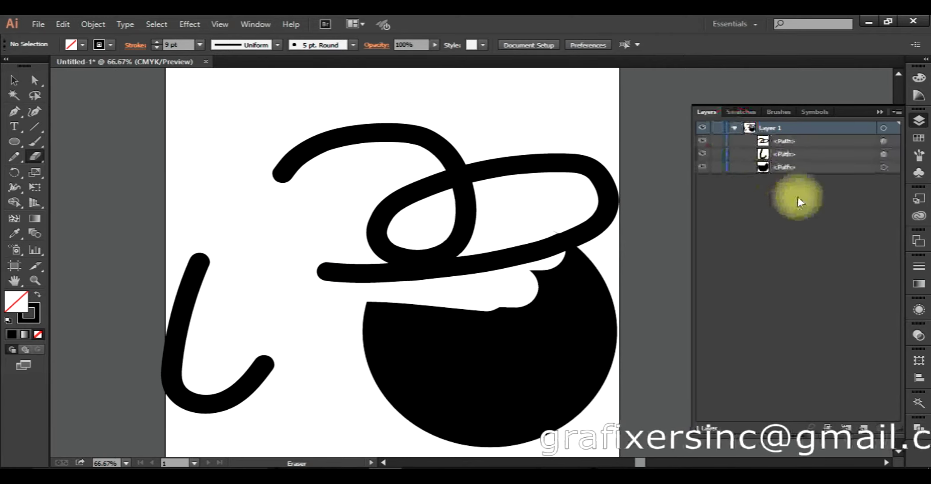
pyautogui.moveTo(409, 169)
pyautogui.mouseDown()
pyautogui.moveTo(449, 91)
pyautogui.moveTo(455, 105)
pyautogui.mouseUp()
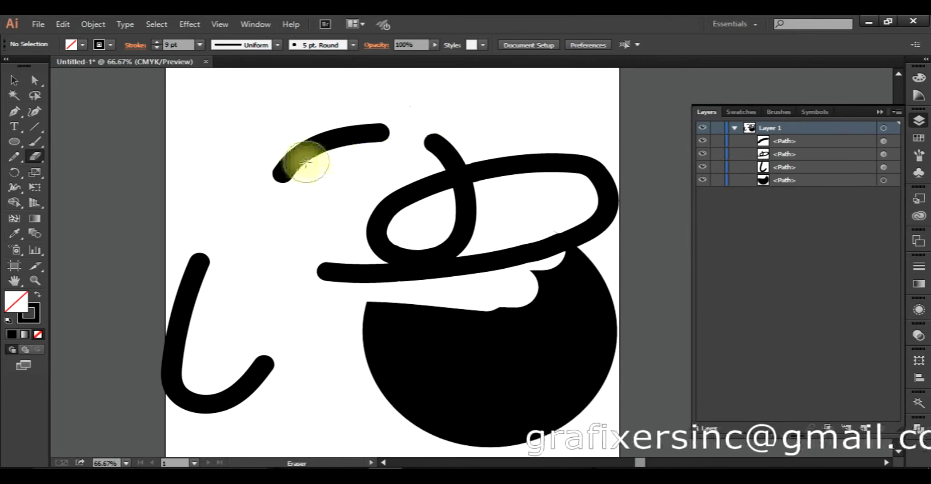
# Restore default colors, draw a looping Pencil path over the artboard's left half, and set its stroke weight to 50 pt.
pyautogui.press('d')
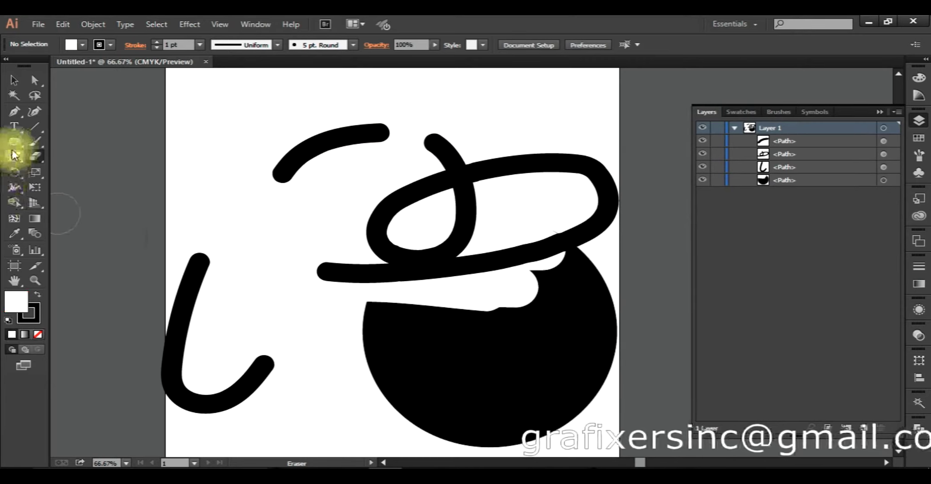
pyautogui.moveTo(12, 160); pyautogui.dragTo(44, 152)
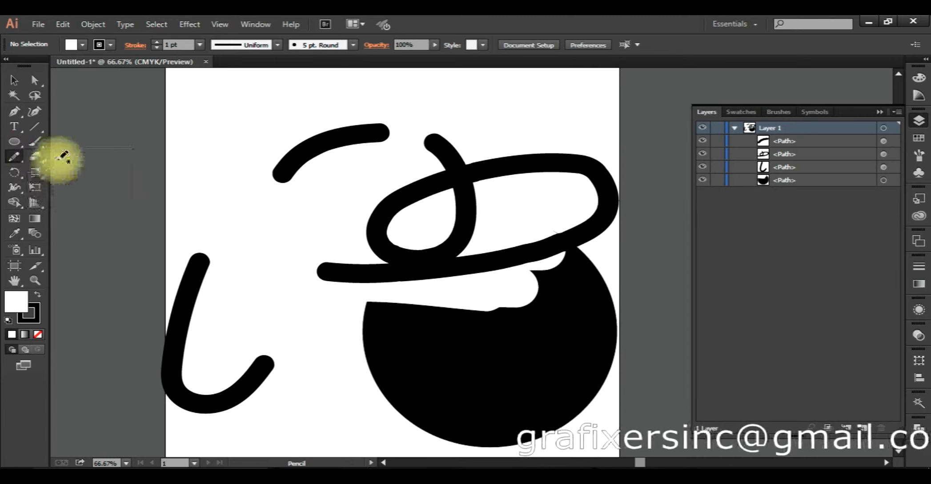
pyautogui.moveTo(231, 314); pyautogui.dragTo(223, 318)
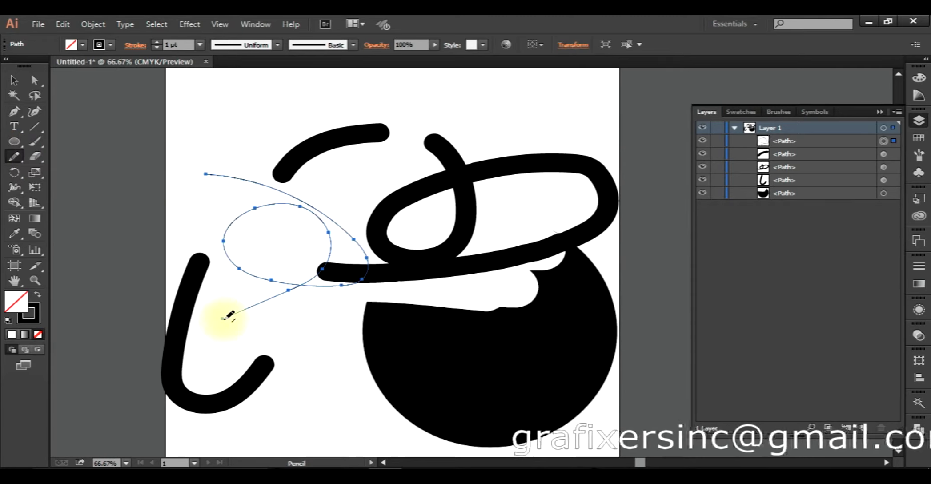
pyautogui.click(175, 45)
pyautogui.write('50')
pyautogui.press('Return')
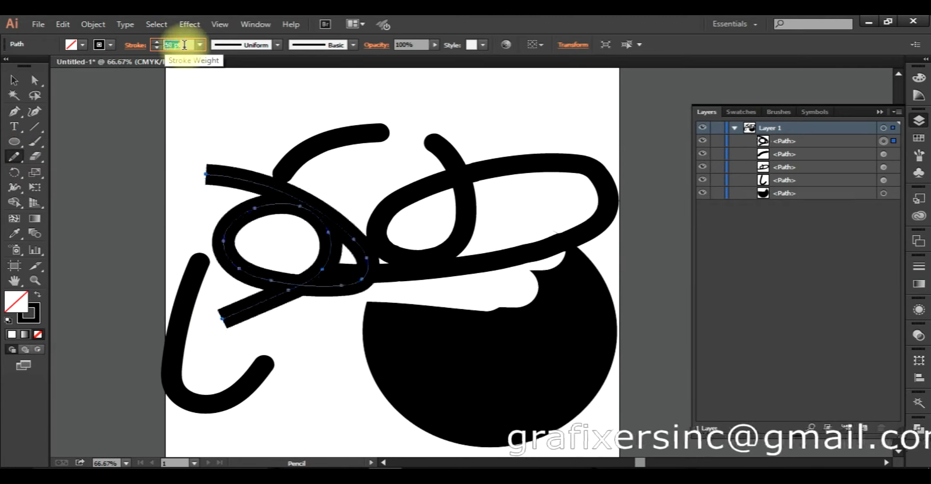
# Erase the selected Pencil path's upper-left end, the lower-left part of its loop and the small leftover pieces.
pyautogui.click(34, 155)
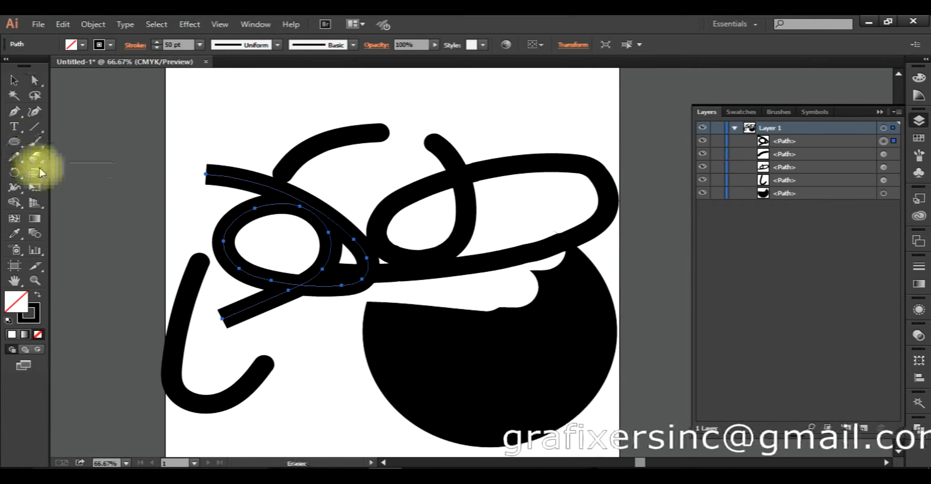
pyautogui.moveTo(200, 189); pyautogui.dragTo(265, 142)
pyautogui.moveTo(247, 260)
pyautogui.mouseDown()
pyautogui.moveTo(222, 249)
pyautogui.moveTo(291, 270)
pyautogui.moveTo(294, 311)
pyautogui.mouseUp()
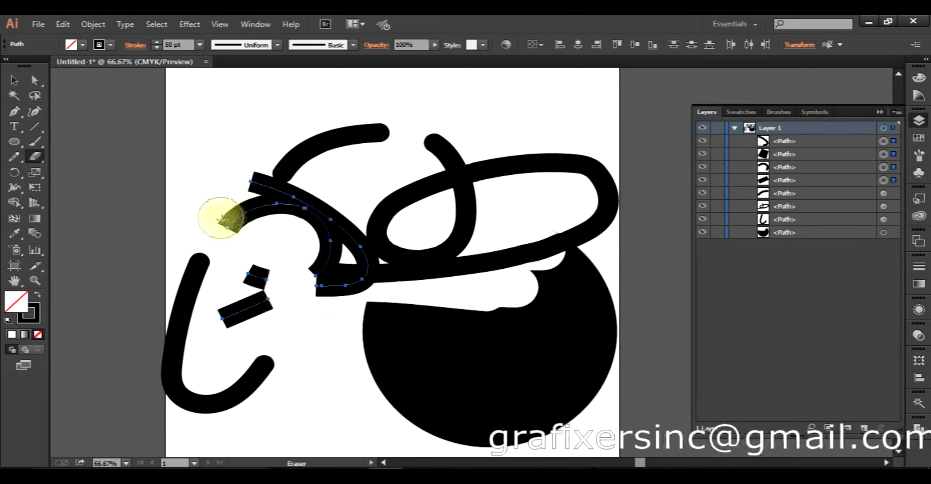
pyautogui.moveTo(263, 237)
pyautogui.mouseDown()
pyautogui.moveTo(243, 303)
pyautogui.moveTo(263, 279)
pyautogui.mouseUp()
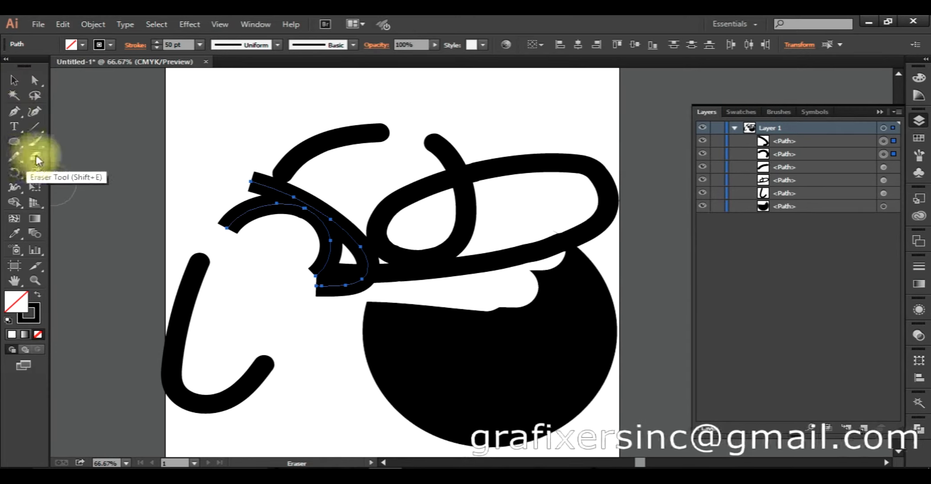
# Try to erase bands across the unselected black ellipse while the Pencil path pieces stay selected.
pyautogui.moveTo(547, 304); pyautogui.dragTo(445, 386)
pyautogui.moveTo(529, 348); pyautogui.dragTo(280, 423)
pyautogui.moveTo(402, 368); pyautogui.dragTo(534, 349)
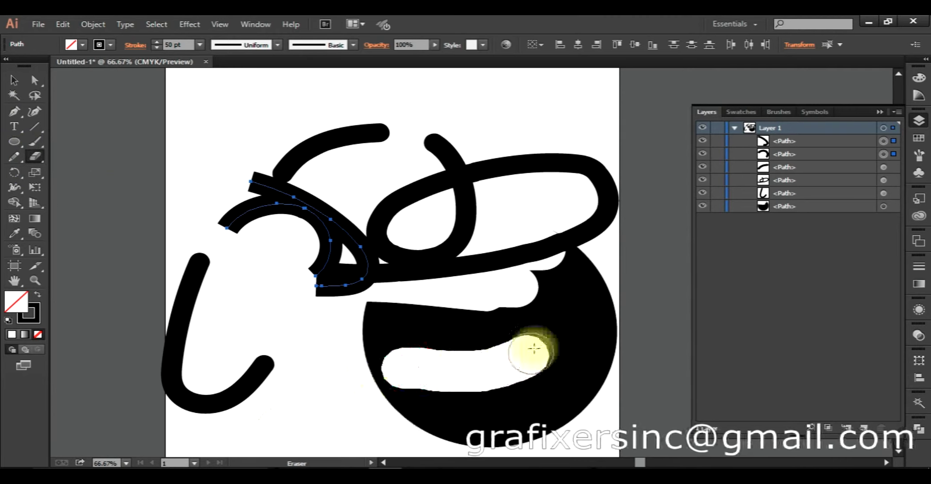
pyautogui.moveTo(470, 341); pyautogui.dragTo(344, 407)
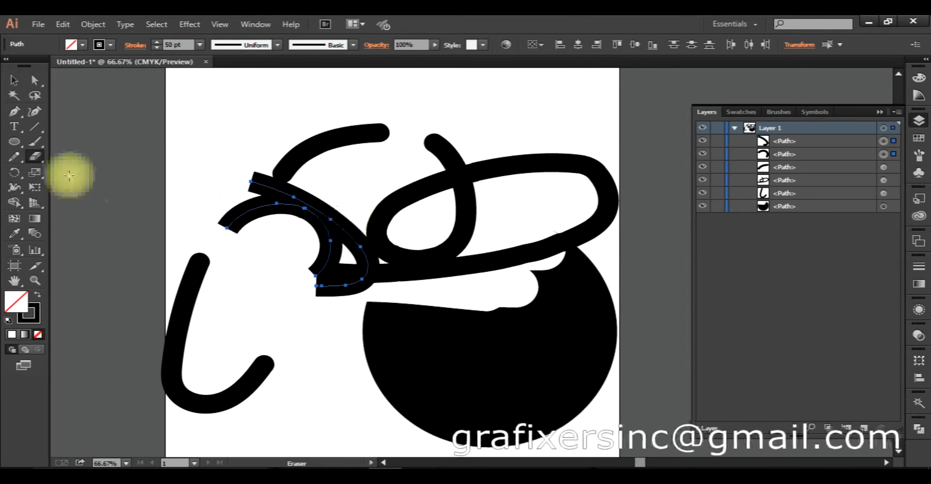
# Select the Pencil pieces and upper brush strokes, leaving the ellipse and lower-left stroke unselected, and erase two horizontal bands across the artboard.
pyautogui.click(91, 127)
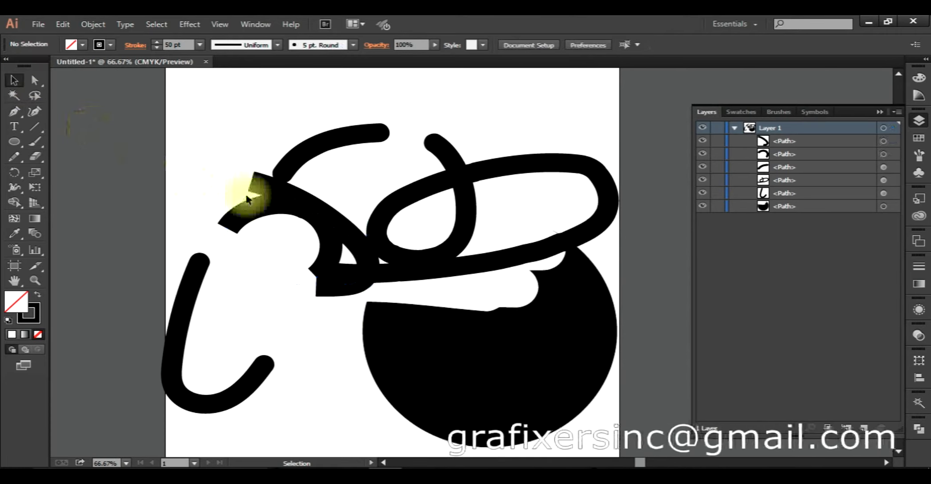
pyautogui.moveTo(470, 278); pyautogui.dragTo(471, 278)
pyautogui.click(35, 156)
pyautogui.moveTo(219, 194); pyautogui.dragTo(680, 211)
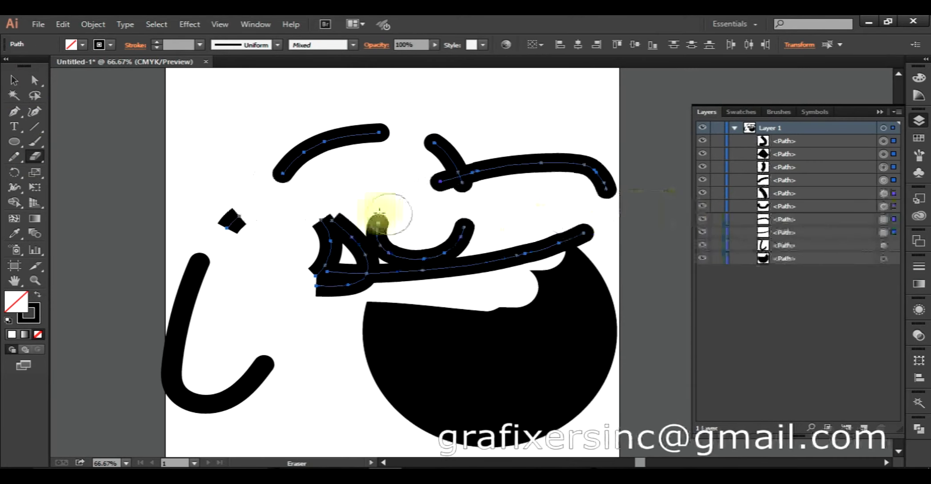
pyautogui.moveTo(223, 233); pyautogui.dragTo(693, 235)
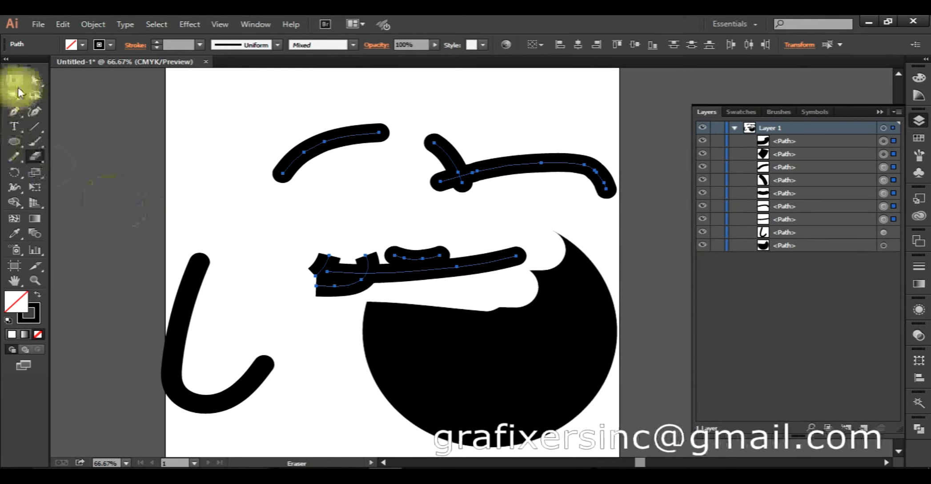
# Replace the Eraser with the Scissors tool and delete all the artwork from the artboard.
pyautogui.click(14, 80)
pyautogui.click(32, 162)
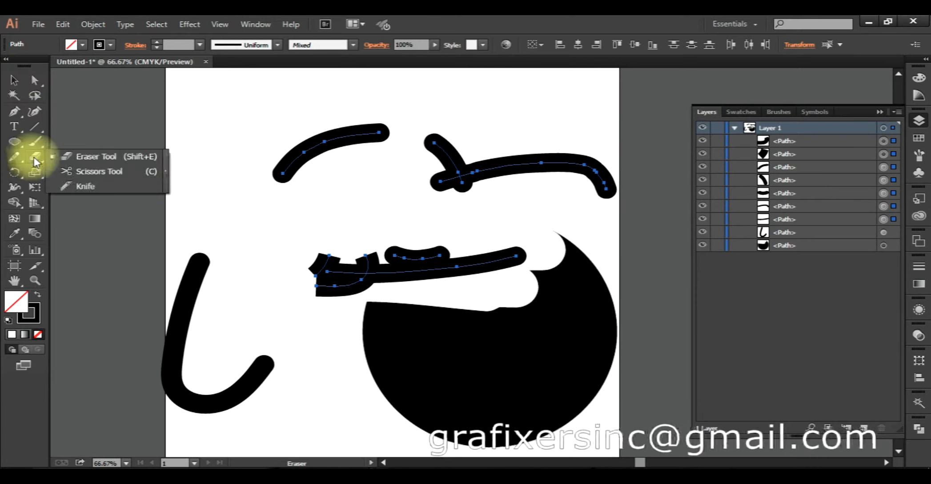
pyautogui.click(102, 177)
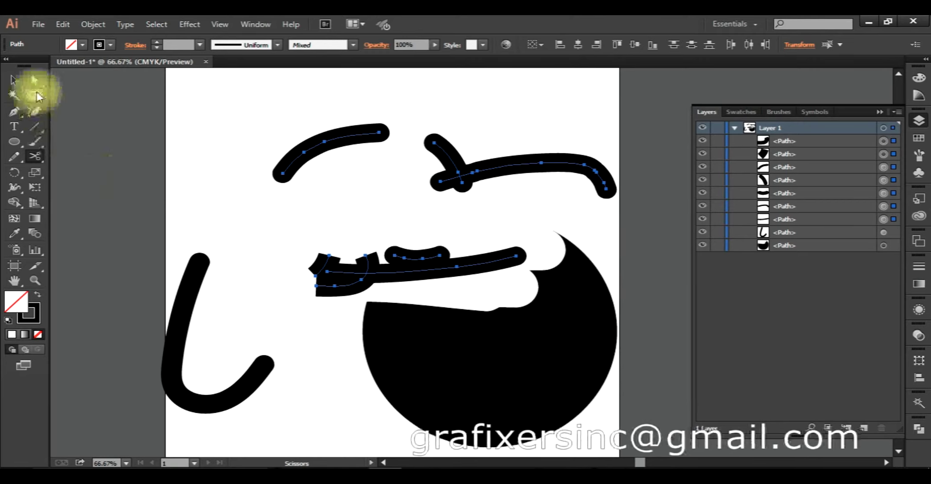
pyautogui.click(15, 81)
pyautogui.moveTo(166, 99); pyautogui.dragTo(613, 426)
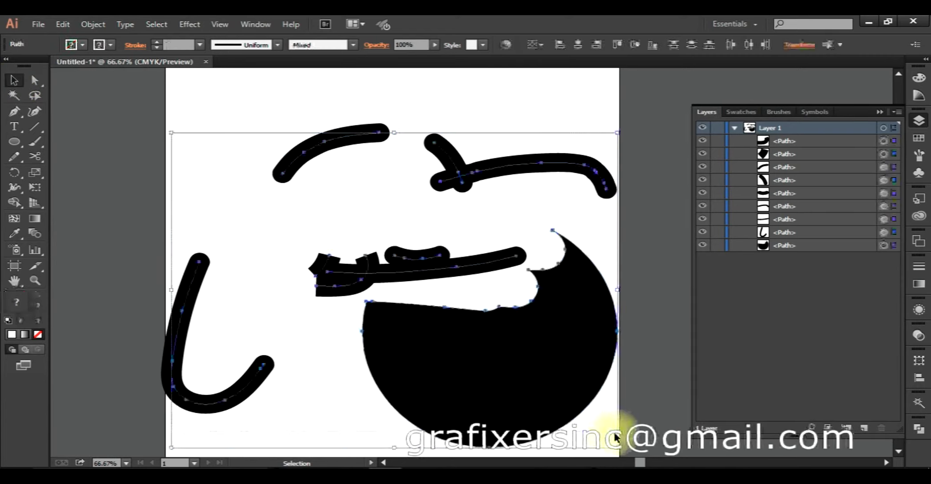
pyautogui.press('Delete')
# Draw a large ellipse over most of the artboard and swap its fill and stroke for a black fill without stroke.
pyautogui.moveTo(15, 143); pyautogui.dragTo(66, 170)
pyautogui.moveTo(253, 153); pyautogui.dragTo(539, 414)
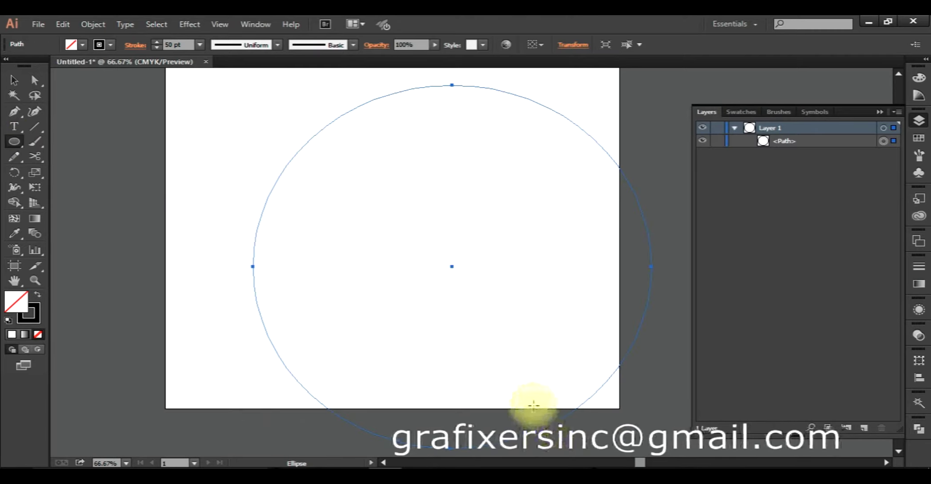
pyautogui.hotkey('ctrl', 'z')
pyautogui.moveTo(471, 328); pyautogui.dragTo(481, 388)
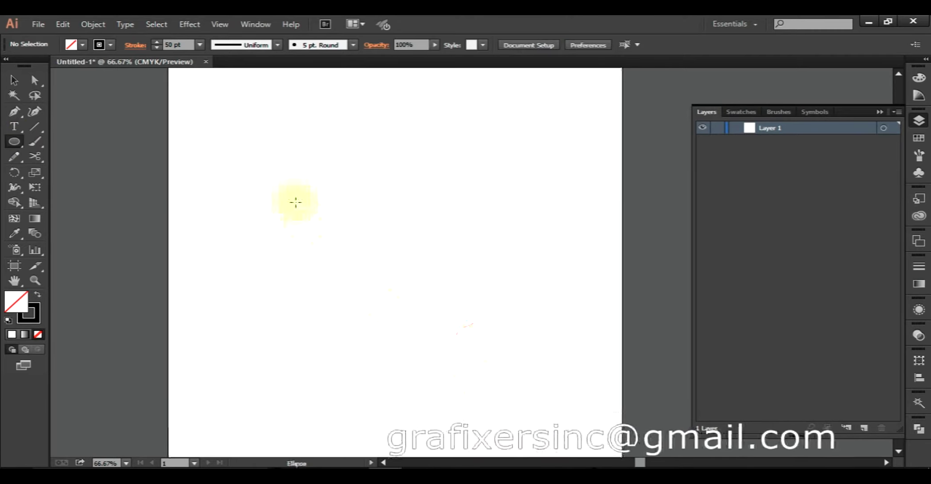
pyautogui.moveTo(210, 109); pyautogui.dragTo(553, 414)
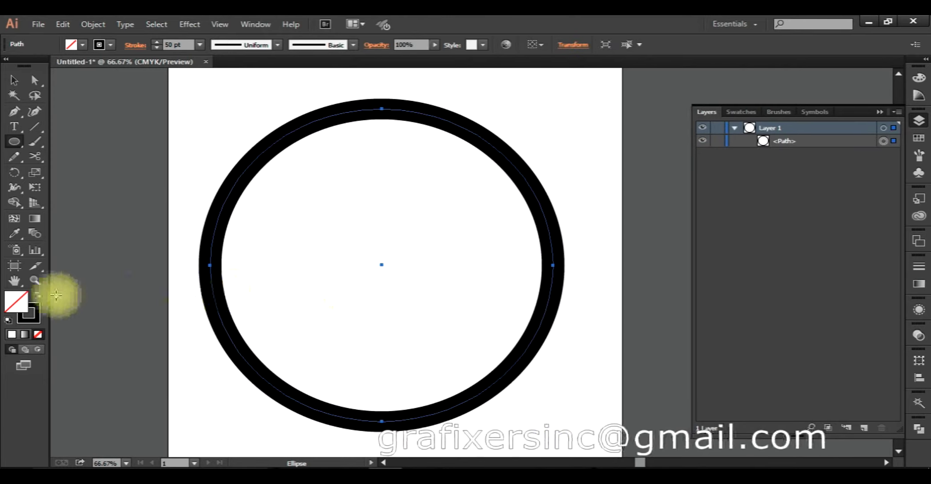
pyautogui.click(38, 294)
pyautogui.click(13, 81)
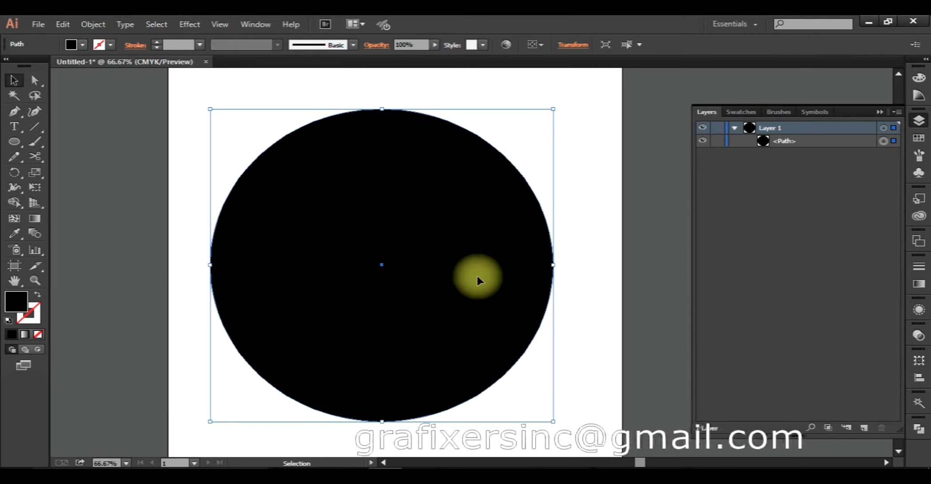
pyautogui.click(598, 350)
pyautogui.click(365, 253)
pyautogui.click(572, 226)
pyautogui.click(380, 275)
pyautogui.click(592, 202)
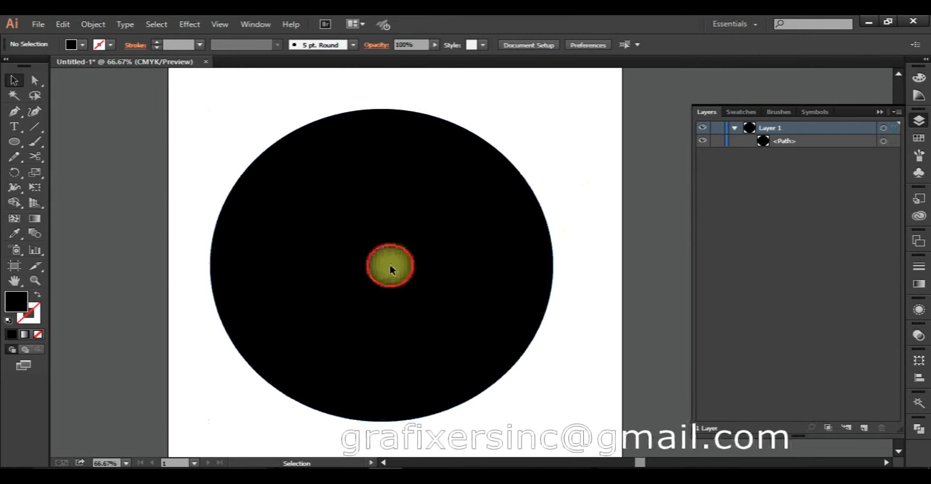
# Select the black ellipse and try to cut it with the Scissors tool at points inside its fill.
pyautogui.click(389, 267)
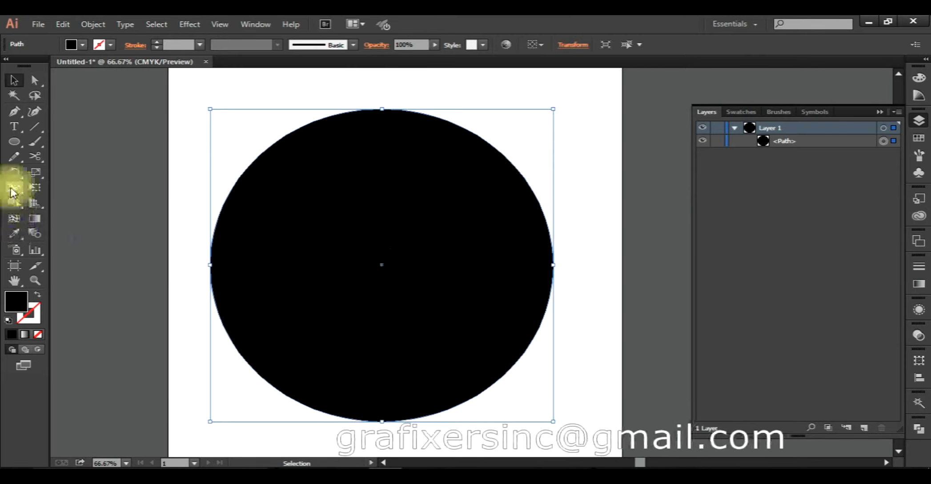
pyautogui.click(35, 158)
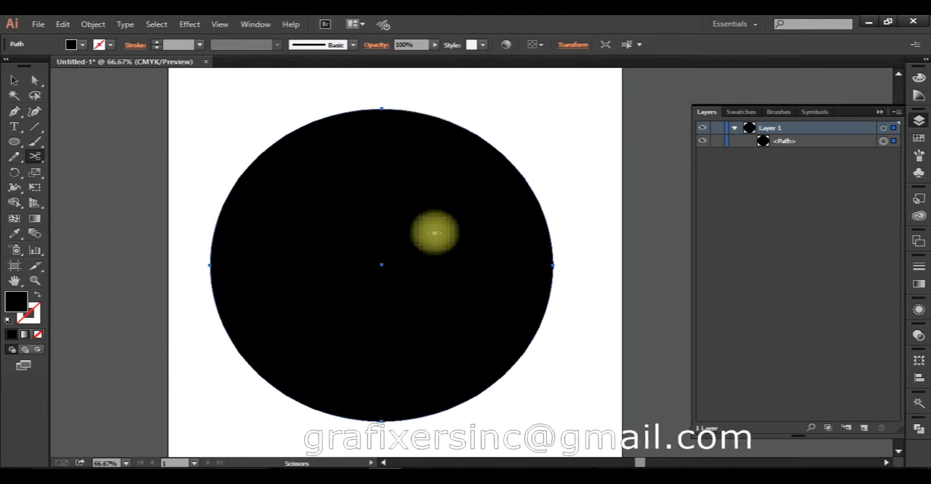
pyautogui.click(369, 229)
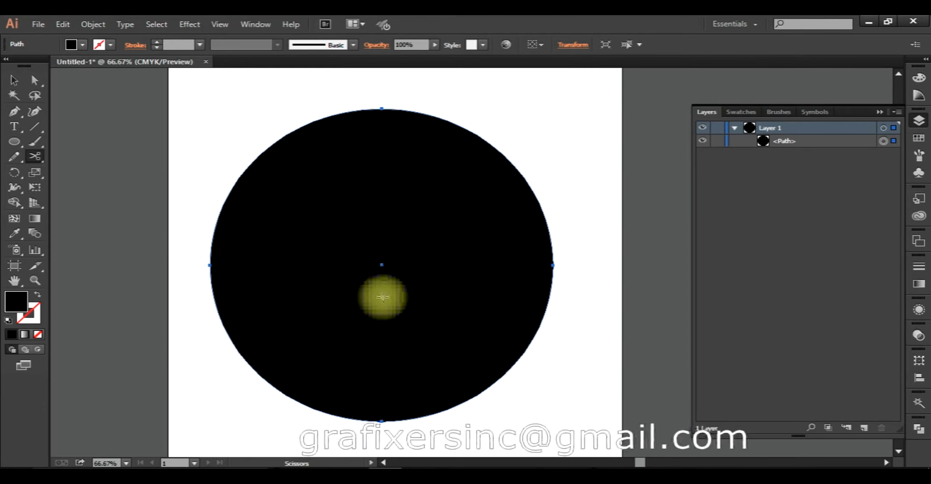
pyautogui.click(356, 186)
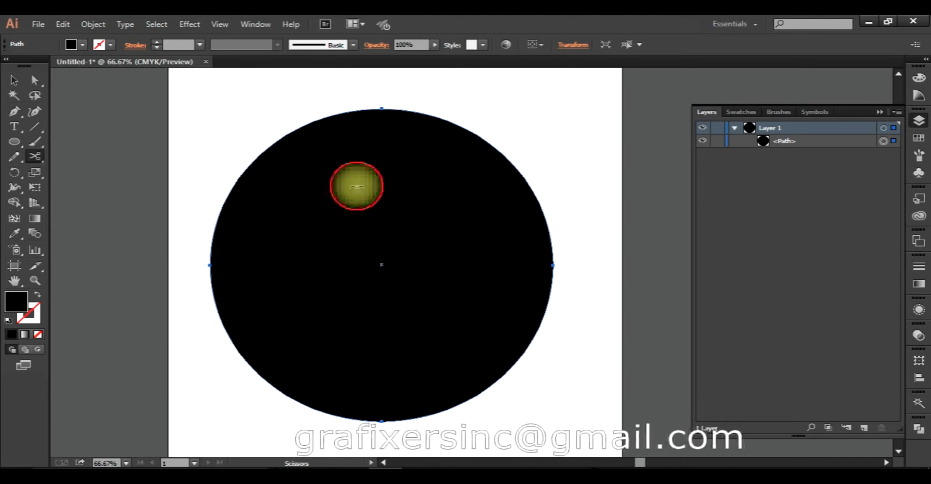
# Cut the ellipse's outline with the Scissors tool at a point slightly left of its top and at its top anchor.
pyautogui.scroll(3, 300, 111)
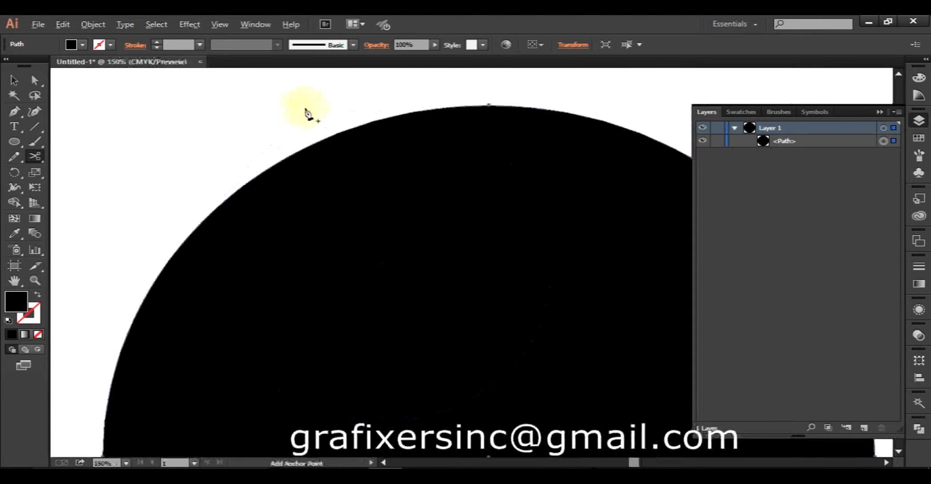
pyautogui.moveTo(340, 131); pyautogui.dragTo(210, 222)
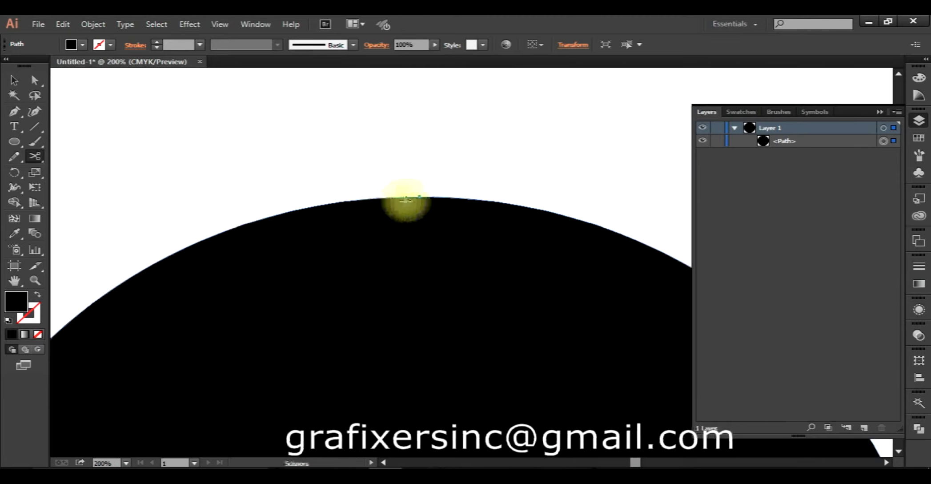
pyautogui.click(312, 206)
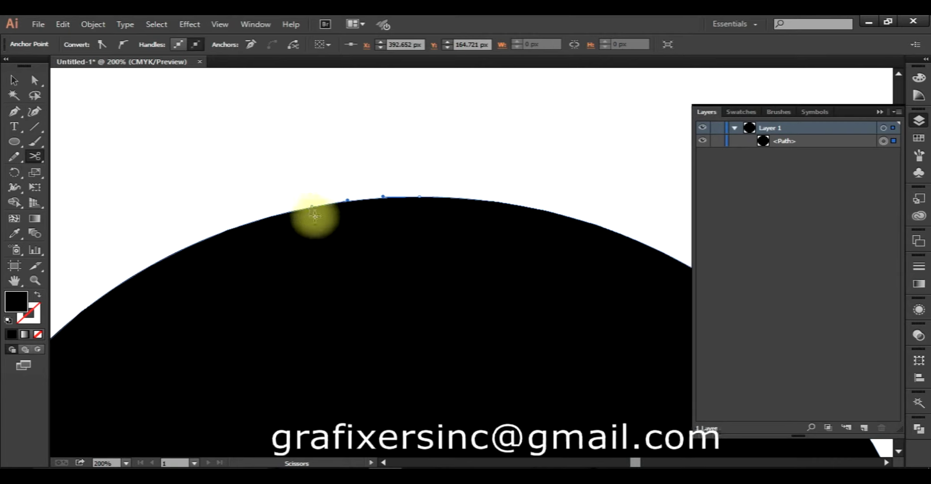
pyautogui.scroll(-3, 313, 215)
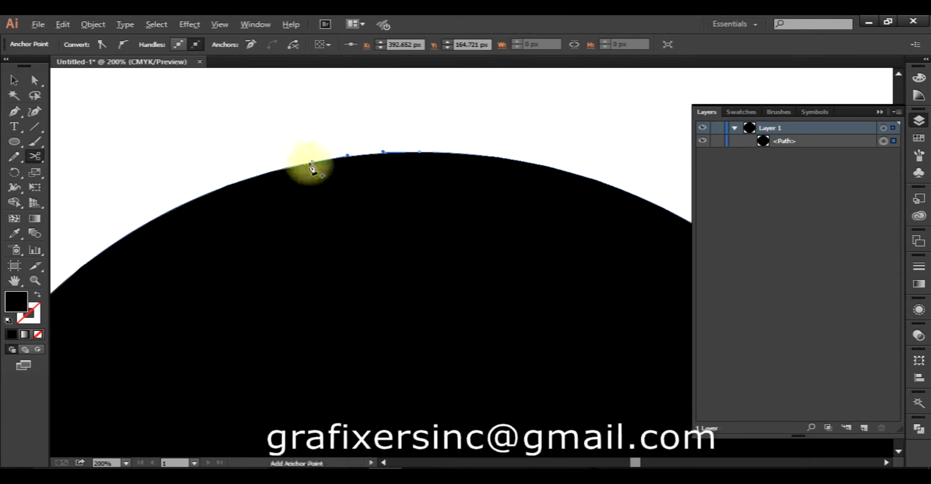
pyautogui.scroll(-1, 312, 169)
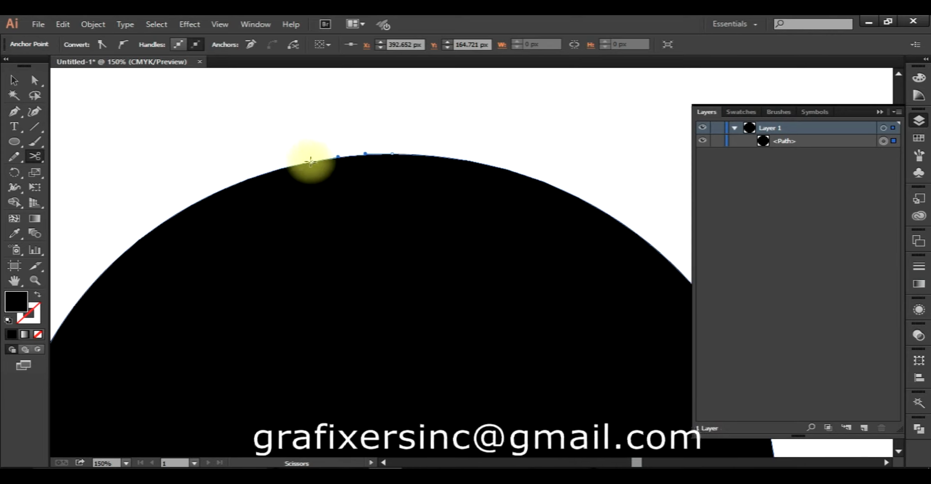
pyautogui.scroll(3, 311, 161)
pyautogui.click(319, 167)
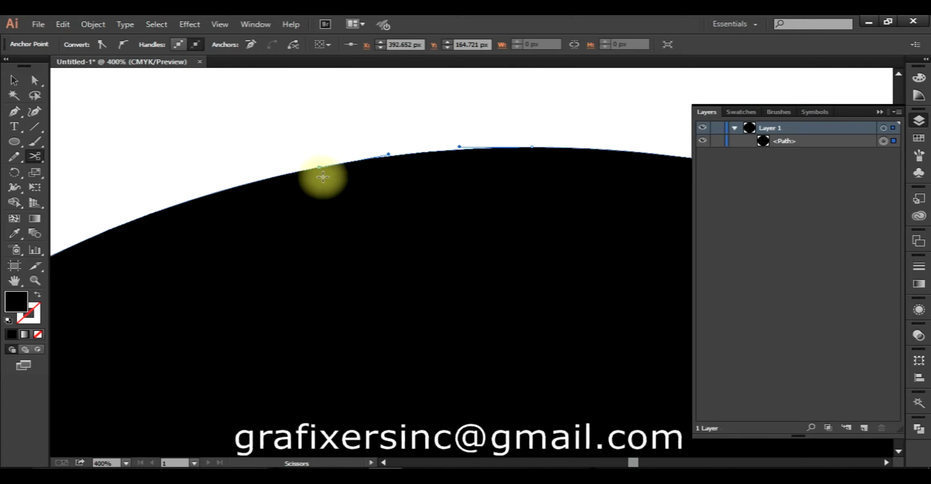
pyautogui.click(532, 148)
# Select the small segment cut from the ellipse's top with Direct Selection, and switch the selection to the large remaining path.
pyautogui.press('a')
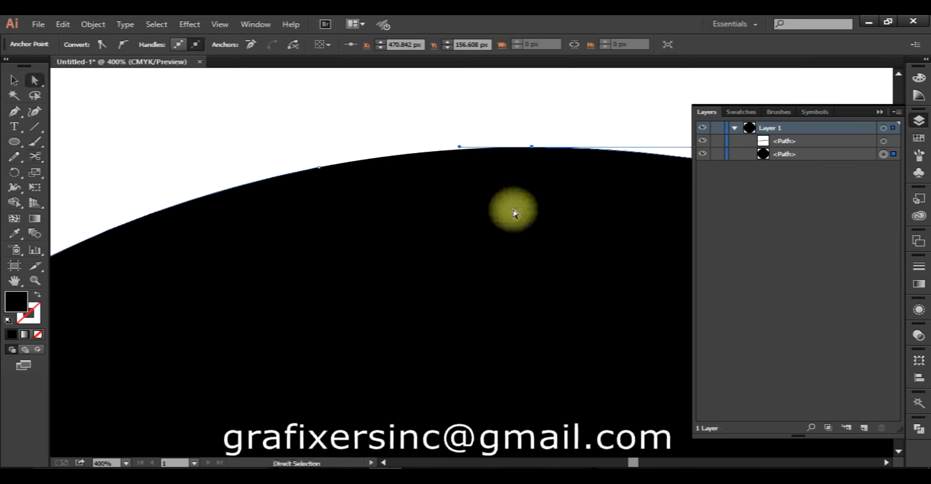
pyautogui.click(884, 141)
pyautogui.press('alt')
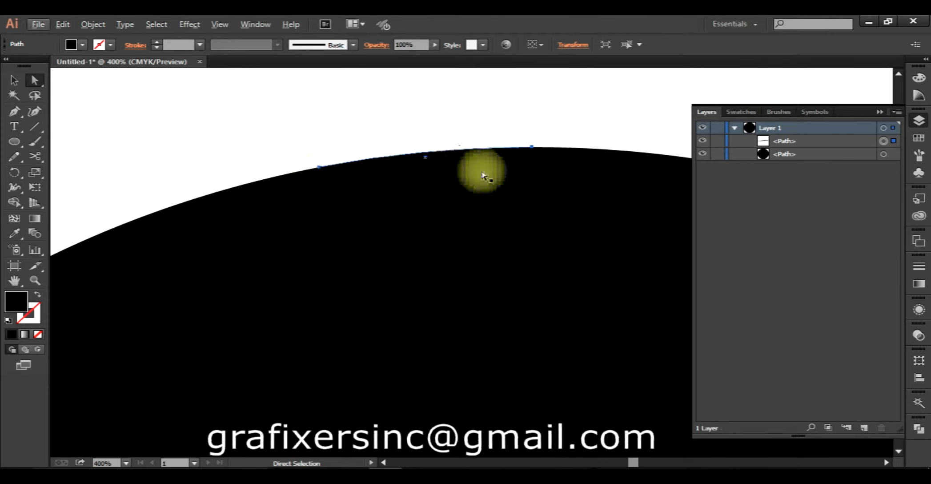
pyautogui.click(549, 155)
pyautogui.scroll(-3, 613, 170)
pyautogui.moveTo(578, 212); pyautogui.dragTo(402, 138)
pyautogui.scroll(-1, 413, 158)
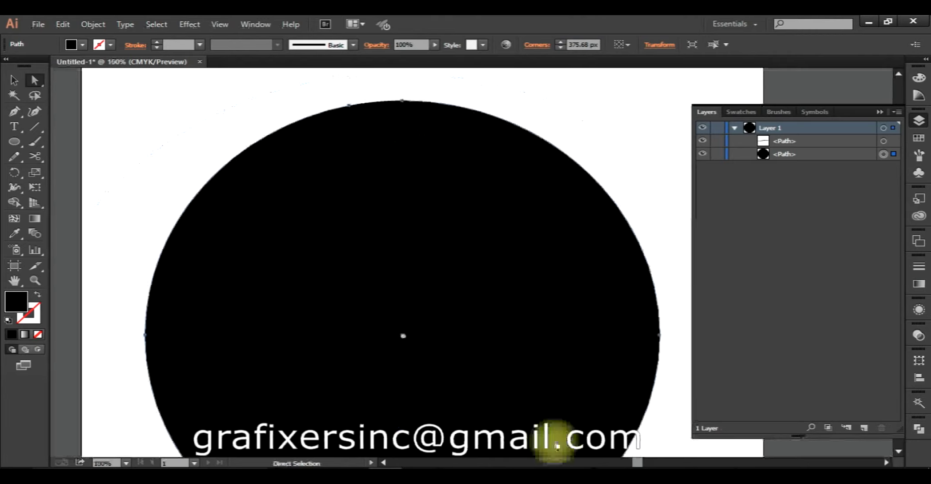
# Undo the Scissors cuts and swap the restored ellipse's fill and stroke for a black fill without stroke.
pyautogui.hotkey('ctrl', 'z')
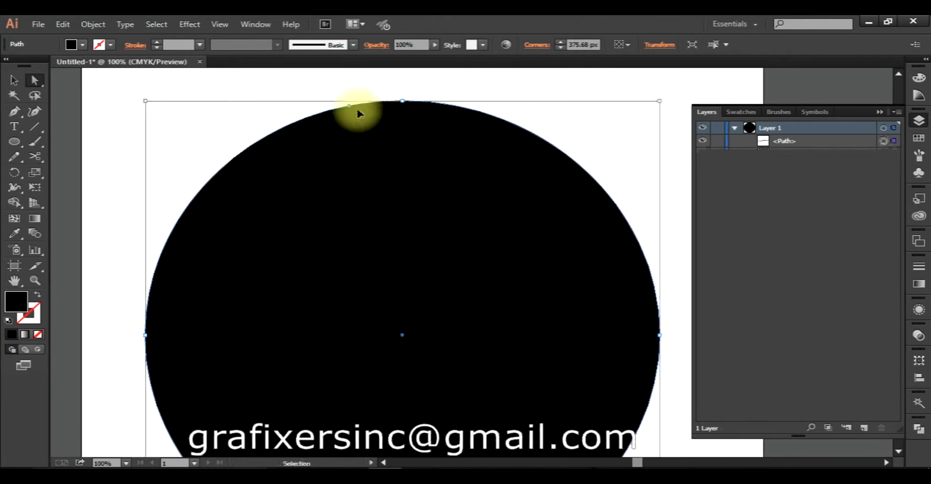
pyautogui.hotkey('ctrl', 'z')
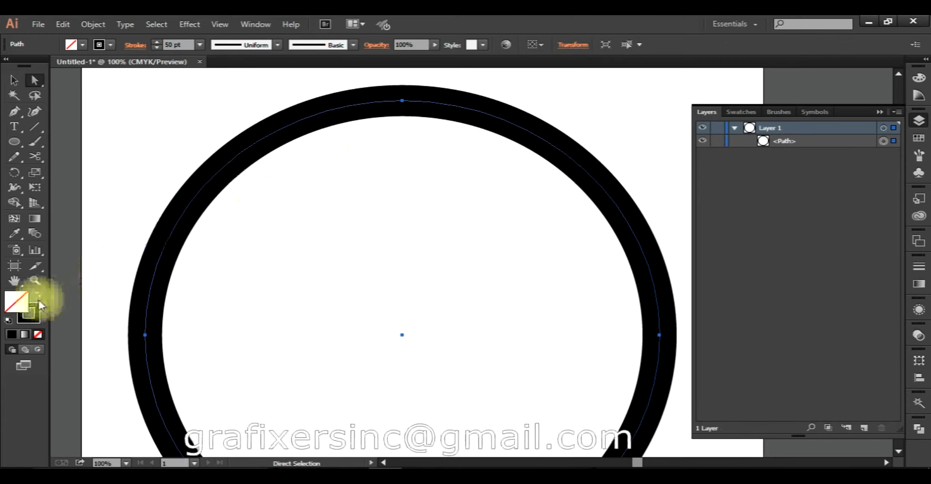
pyautogui.click(38, 295)
pyautogui.click(213, 168)
# Select the black ellipse and cut its outline with the Scissors tool at its top and bottom anchors.
pyautogui.scroll(-1, 213, 169)
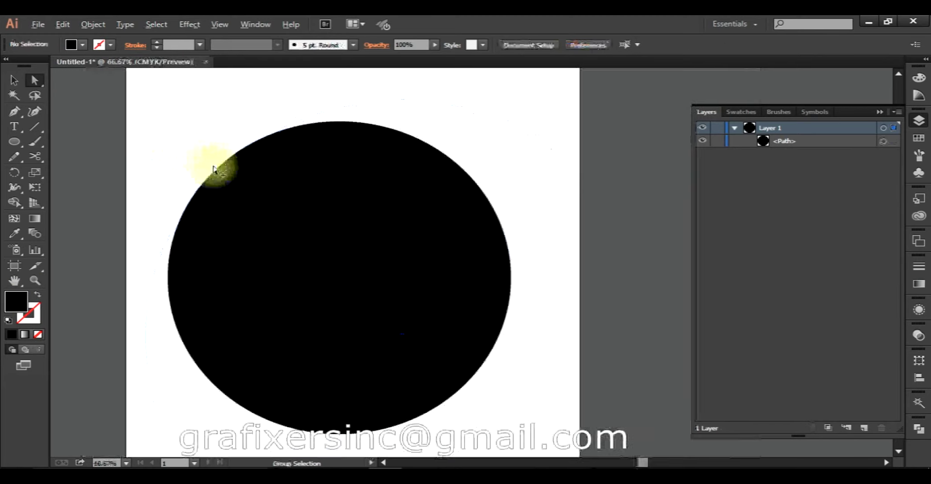
pyautogui.scroll(-1, 213, 169)
pyautogui.moveTo(309, 321); pyautogui.dragTo(331, 324)
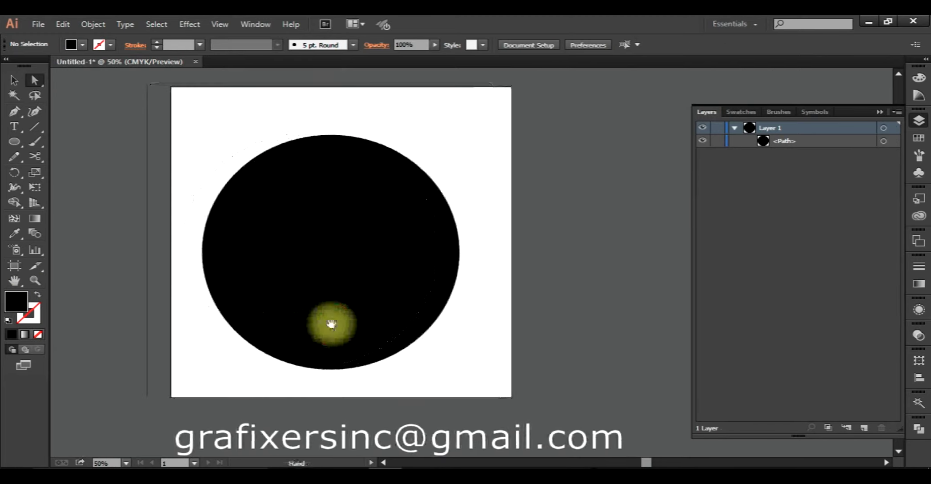
pyautogui.click(295, 239)
pyautogui.click(35, 156)
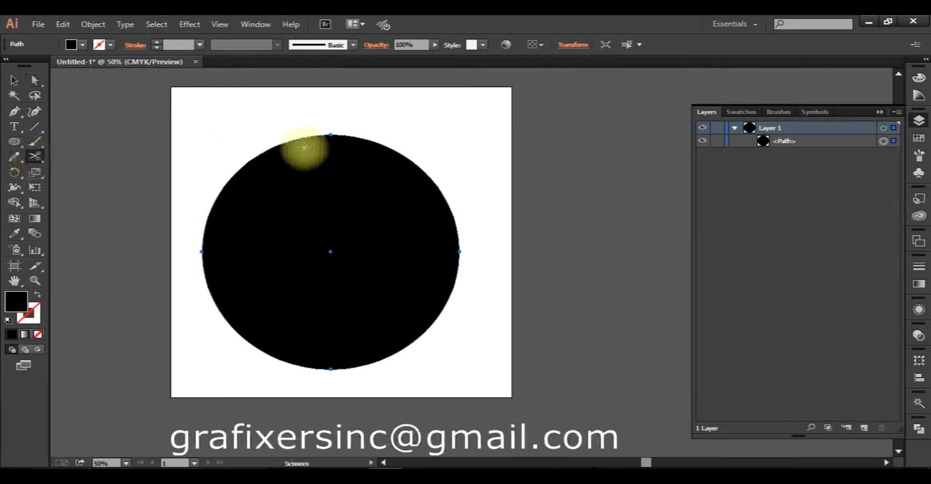
pyautogui.click(331, 133)
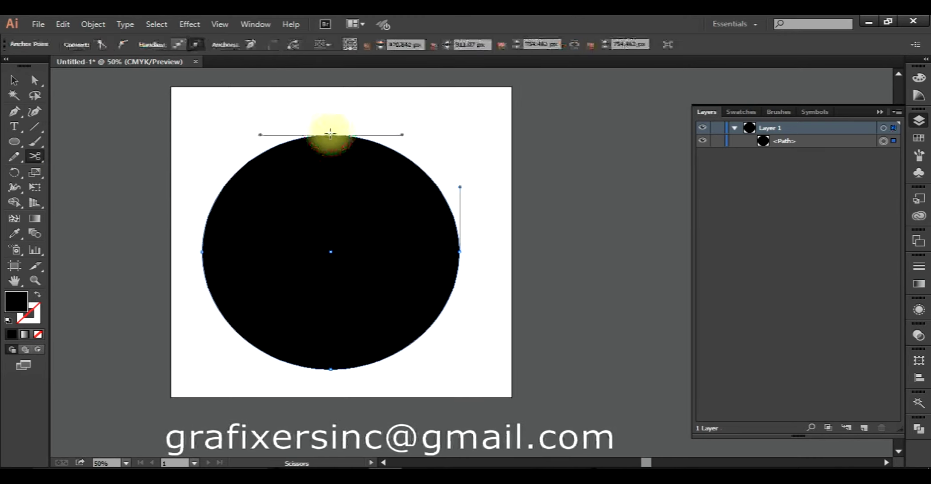
pyautogui.click(331, 368)
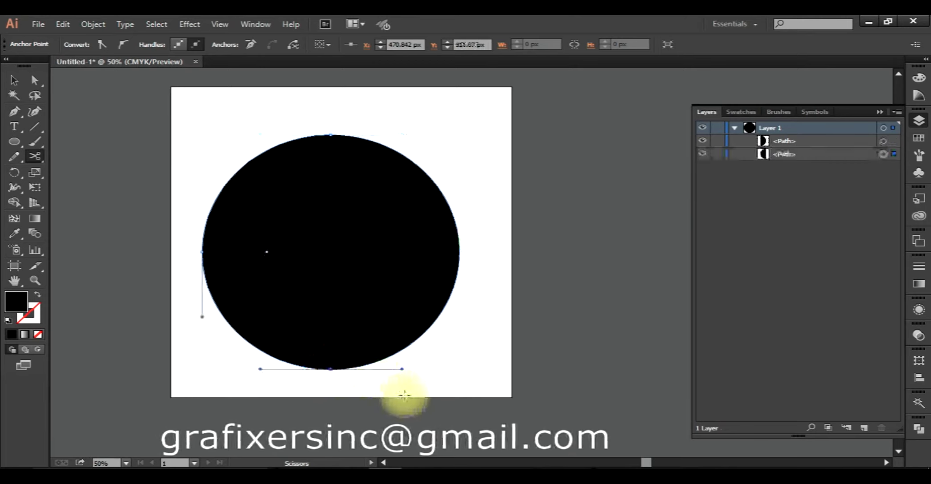
# Move the two halves of the ellipse apart horizontally, leaving a white gap between them, and deselect them.
pyautogui.click(393, 264)
pyautogui.moveTo(392, 264); pyautogui.dragTo(445, 264)
pyautogui.moveTo(329, 309); pyautogui.dragTo(293, 336)
pyautogui.click(312, 388)
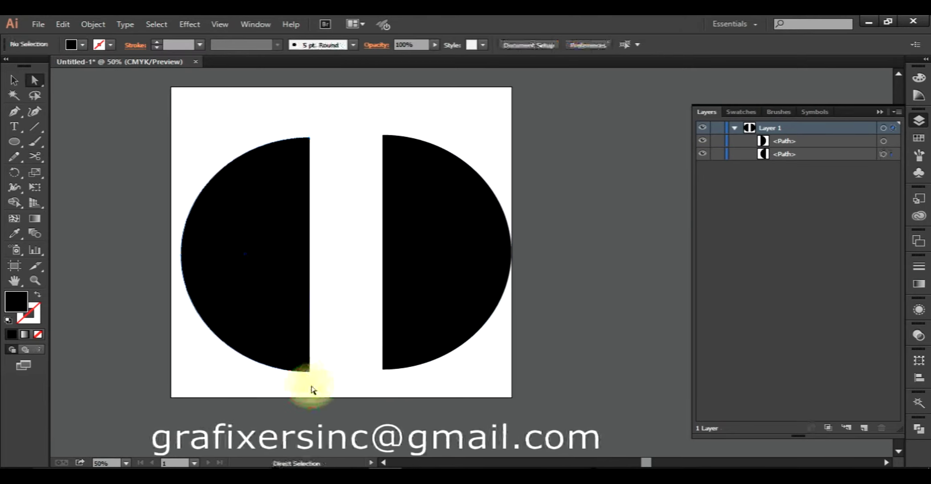
# Select the right half and cut its curved outline with the Scissors tool at its rightmost anchor.
pyautogui.click(422, 272)
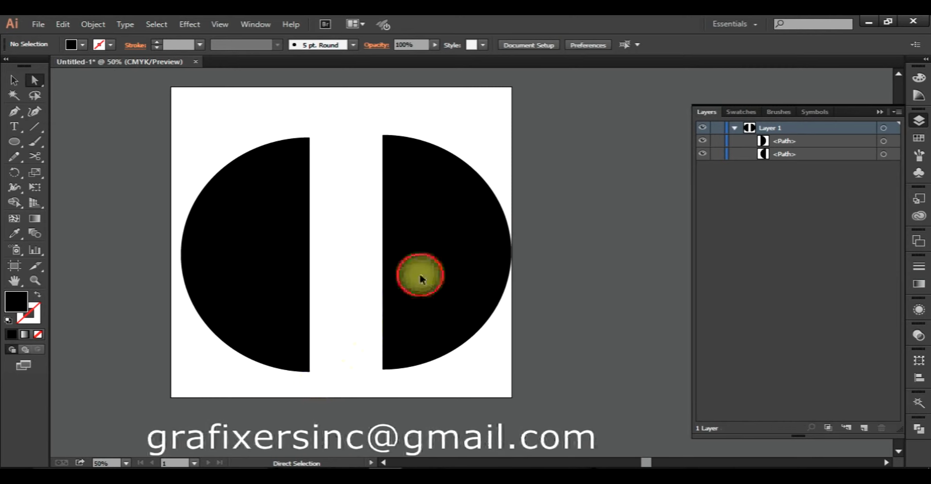
pyautogui.click(34, 159)
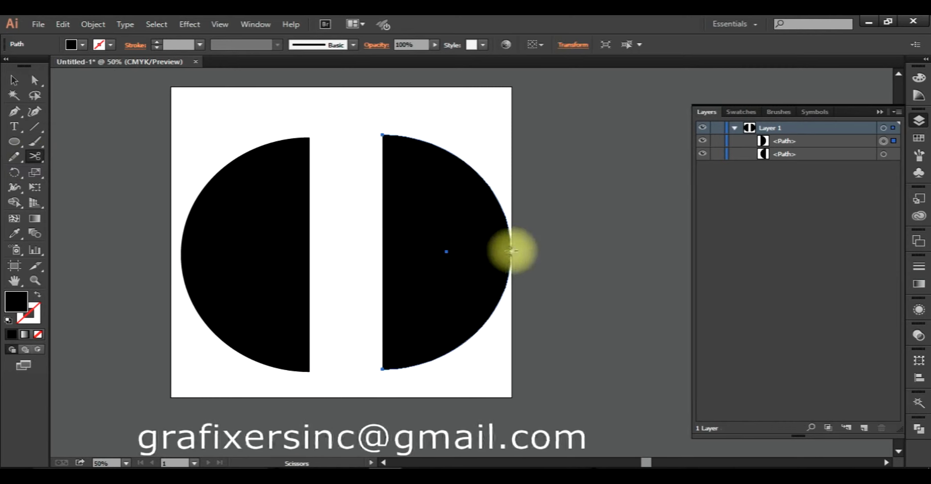
pyautogui.click(511, 252)
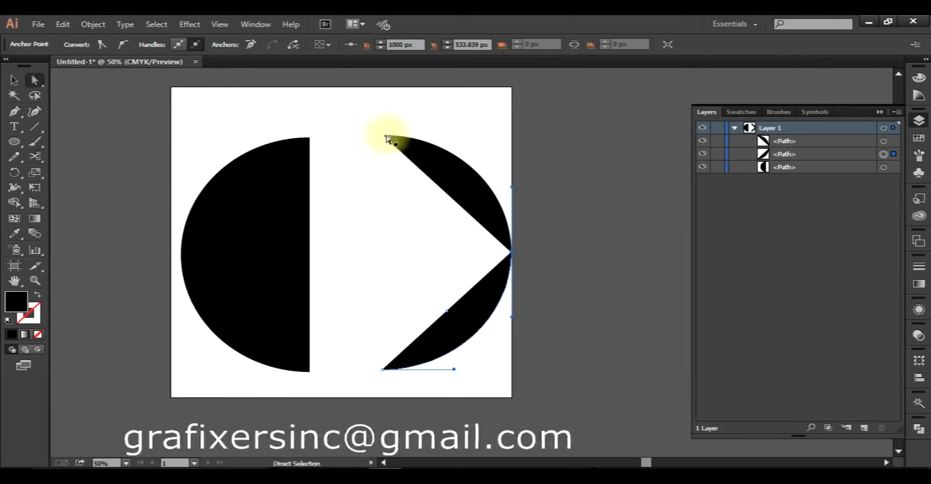
# Select the upper piece's two end anchors one after the other, and undo the cut in the right half.
pyautogui.click(423, 167)
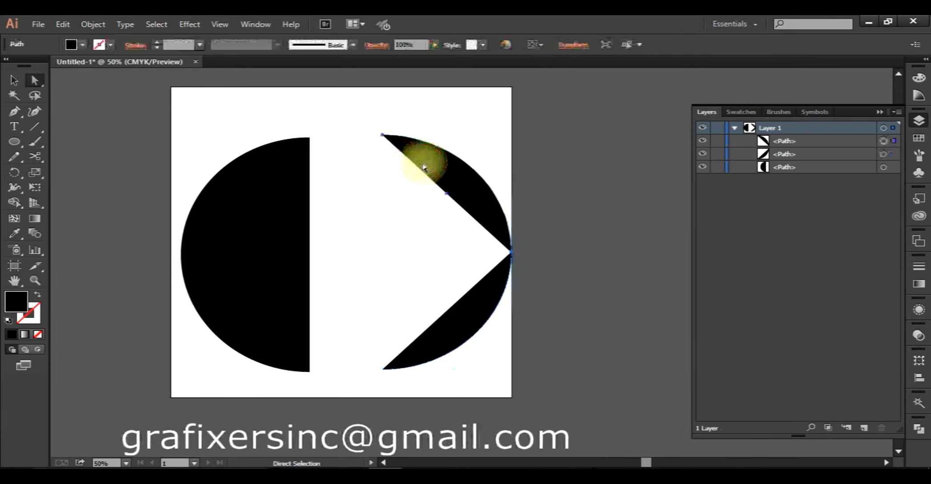
pyautogui.click(382, 136)
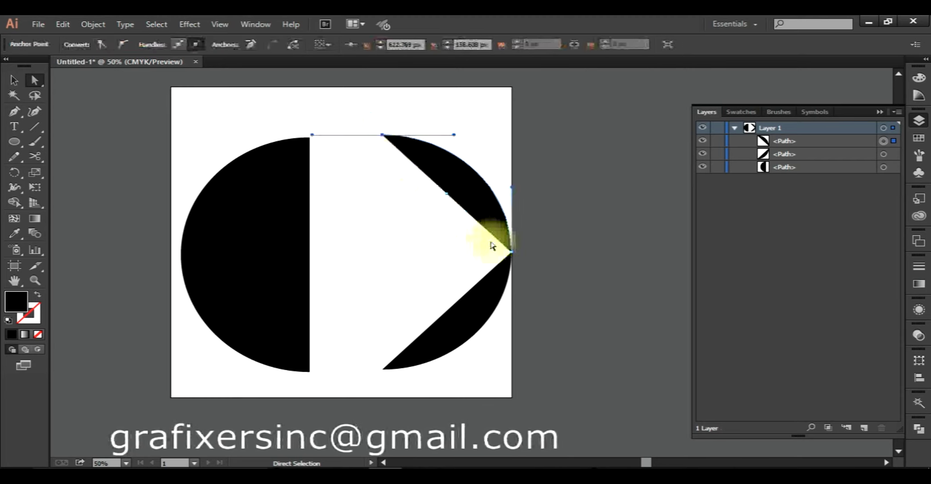
pyautogui.click(511, 253)
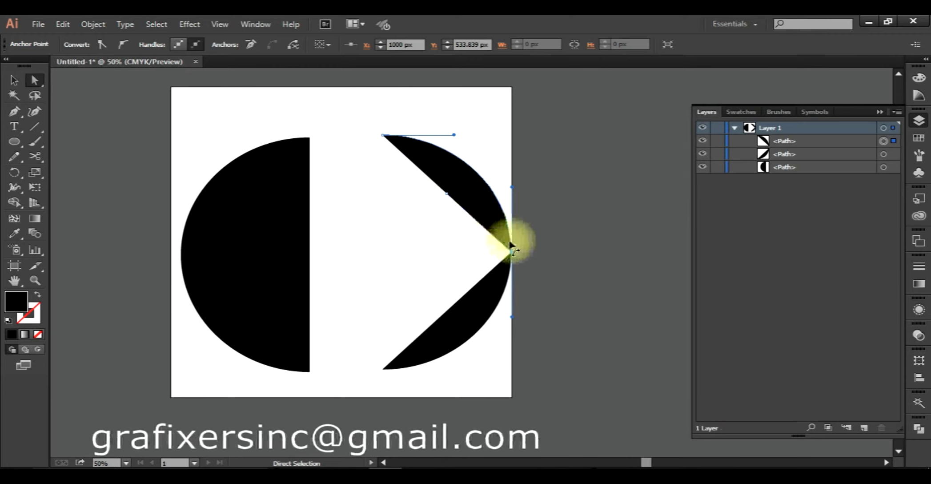
pyautogui.hotkey('ctrl', 'j')
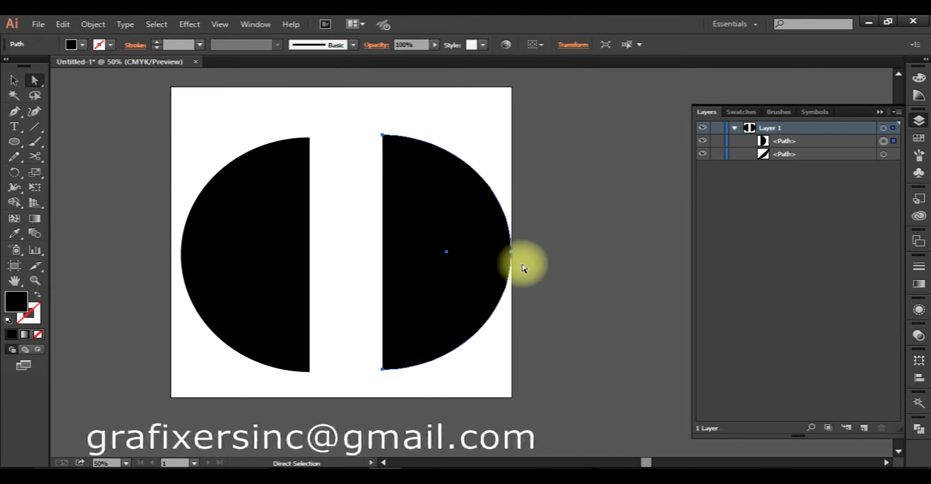
# Select the two end anchors of the right half with Direct Selection to examine its open side.
pyautogui.click(369, 233)
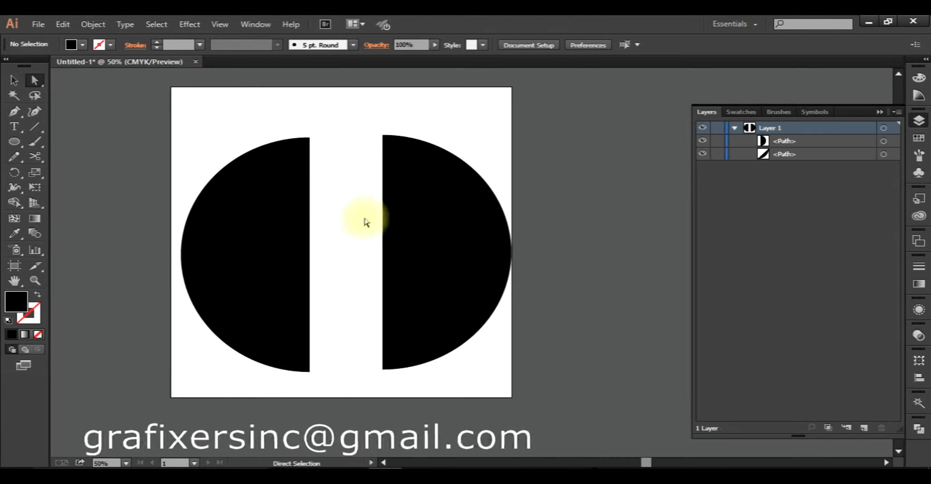
pyautogui.click(384, 136)
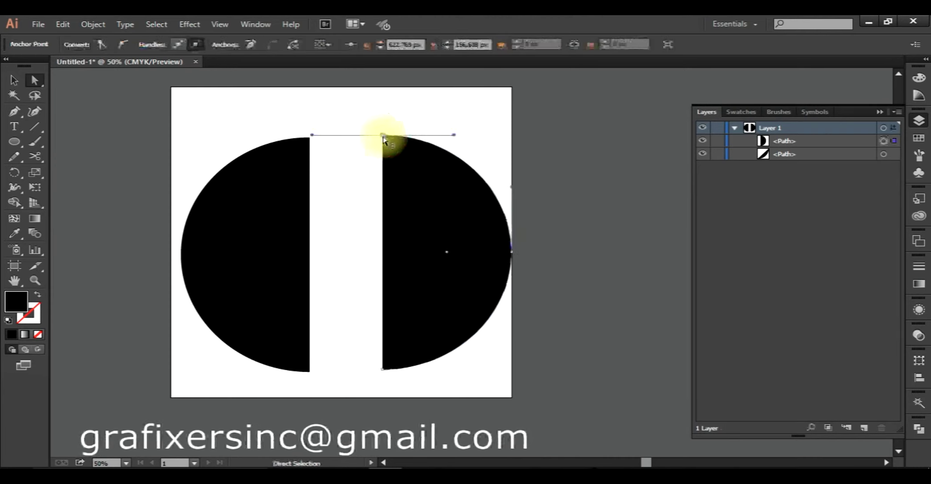
pyautogui.keyDown('shift'); pyautogui.click(391, 367); pyautogui.keyUp('shift')
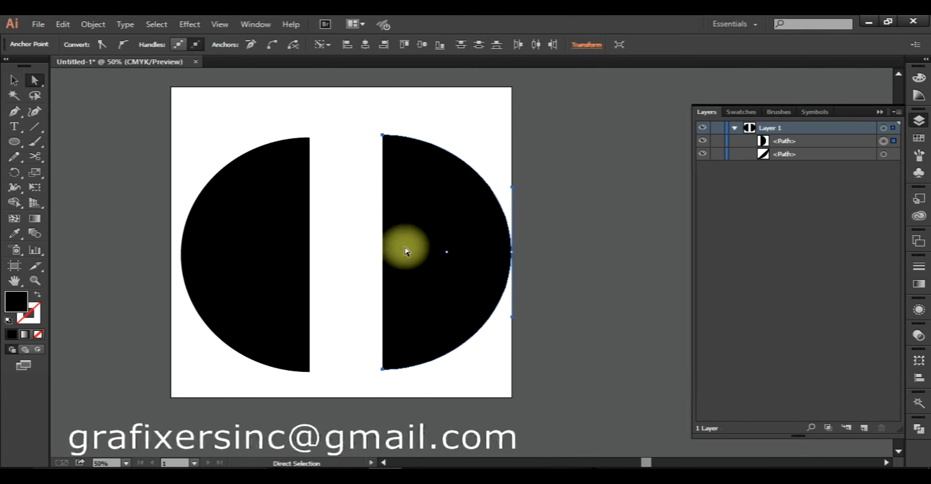
# Select both halves and swap their fill and stroke, giving them a black stroke without fill.
pyautogui.click(322, 235)
pyautogui.click(436, 239)
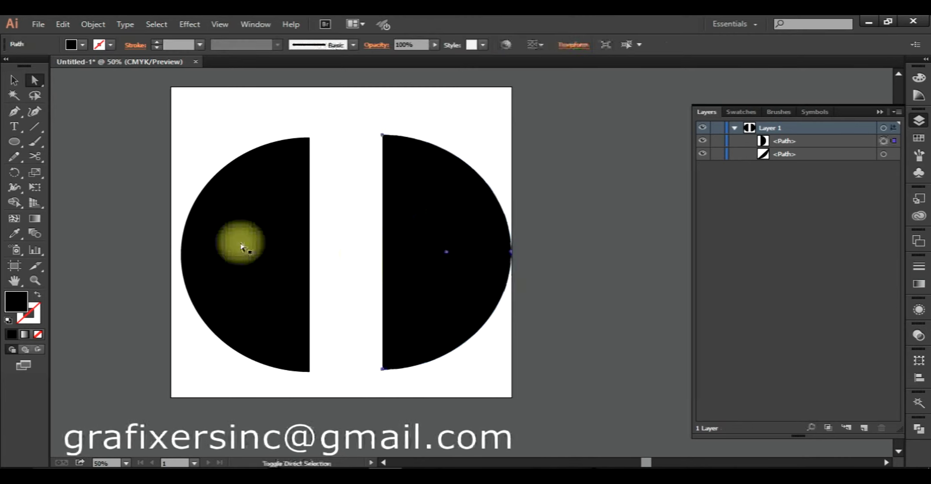
pyautogui.keyDown('shift'); pyautogui.click(242, 247); pyautogui.keyUp('shift')
pyautogui.click(38, 294)
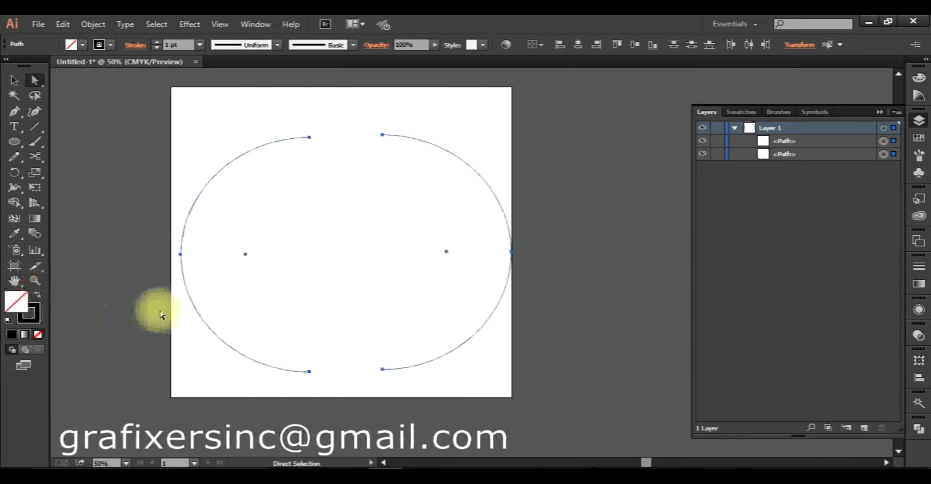
# Select both open arcs and set their stroke weight to 10 pt.
pyautogui.click(310, 283)
pyautogui.moveTo(206, 125); pyautogui.dragTo(391, 147)
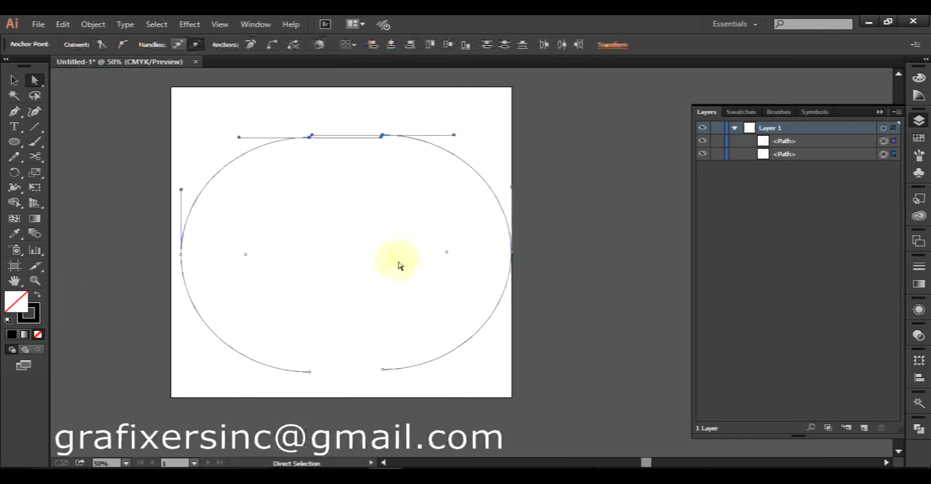
pyautogui.press('v')
pyautogui.click(243, 131)
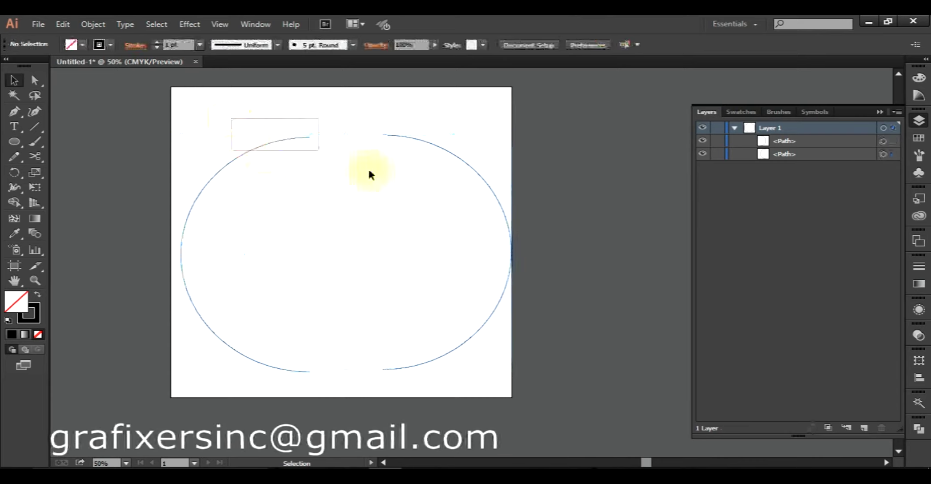
pyautogui.hotkey('ctrl', 'a')
pyautogui.click(187, 44)
pyautogui.press('Up')
pyautogui.press('Up')
pyautogui.press('Up')
pyautogui.press('Up')
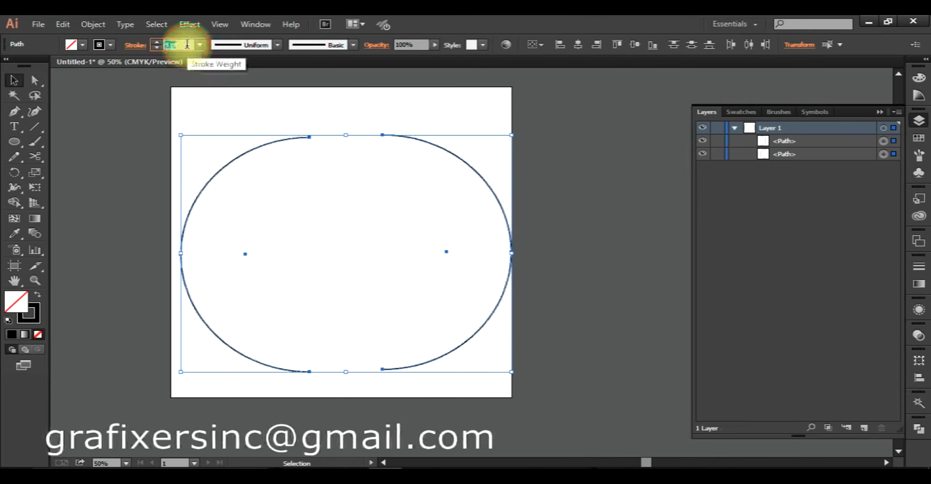
pyautogui.click(366, 250)
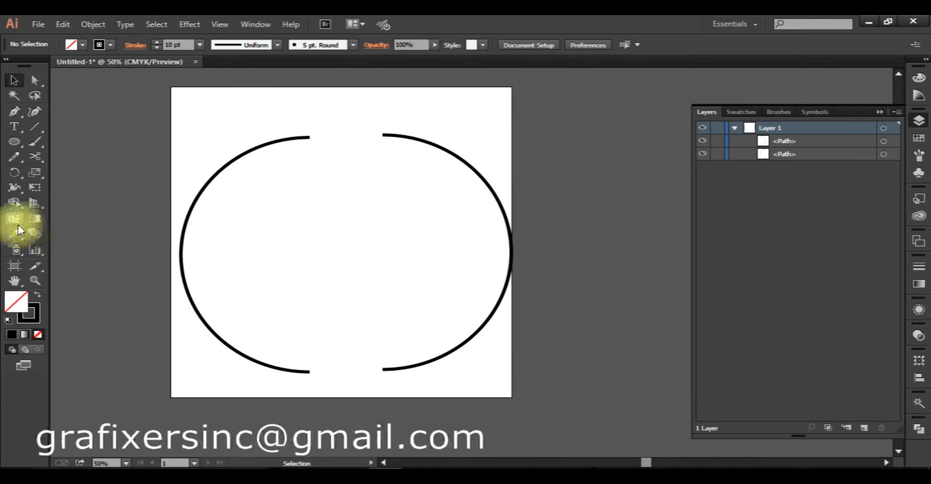
# Close the left arc with the Pen tool by drawing a straight segment from its top end point to its bottom one.
pyautogui.click(15, 113)
pyautogui.click(309, 138)
pyautogui.moveTo(322, 256); pyautogui.dragTo(322, 258)
pyautogui.hotkey('ctrl', 'z')
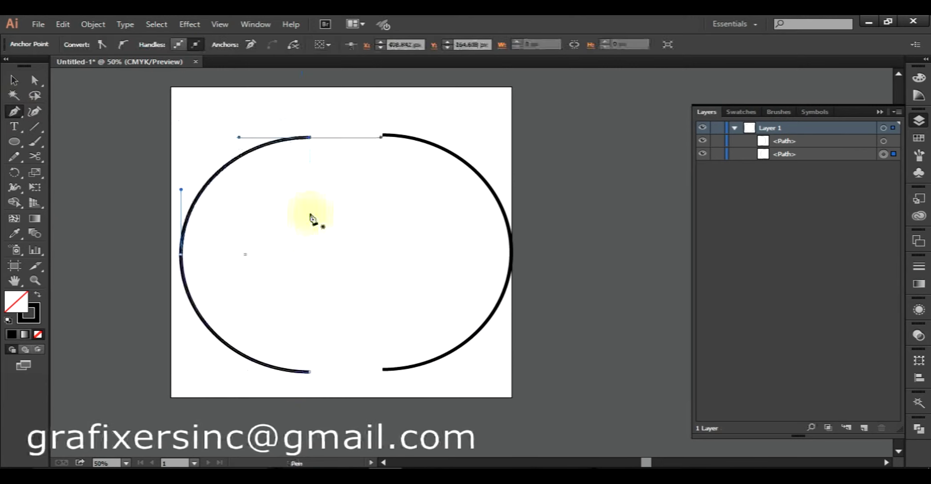
pyautogui.click(309, 138)
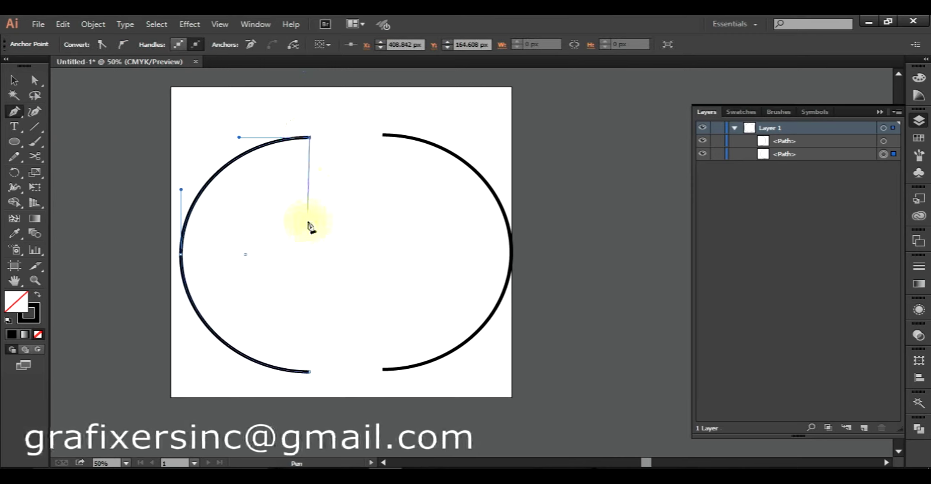
pyautogui.click(310, 371)
pyautogui.hotkey('ctrl', 'z')
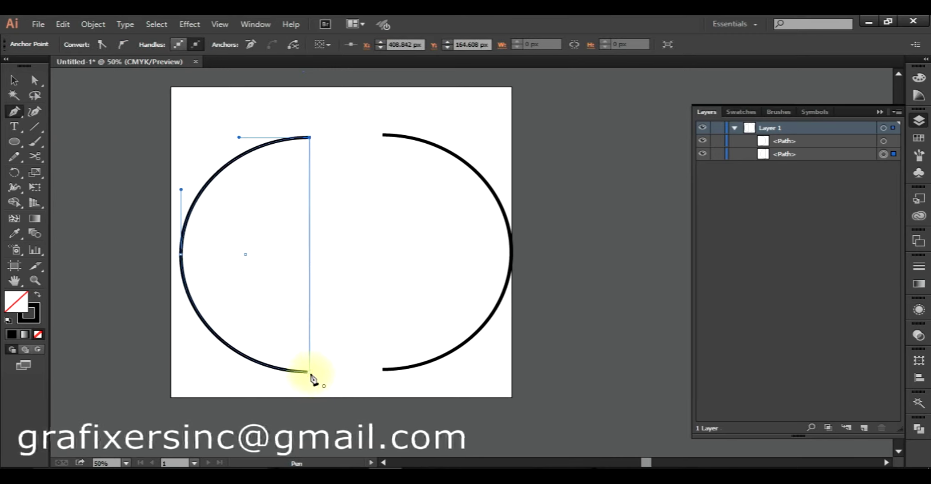
pyautogui.click(310, 372)
pyautogui.keyDown('ctrl'); pyautogui.click(353, 284); pyautogui.keyUp('ctrl')
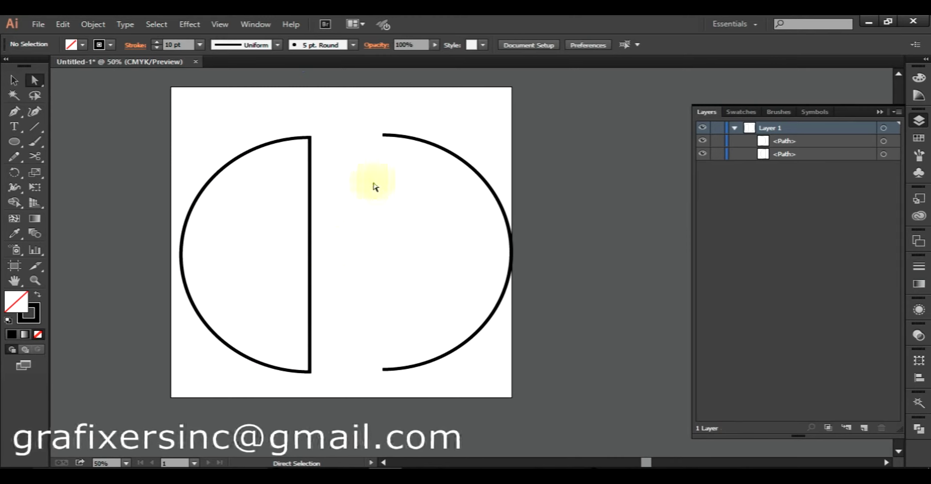
# Select both end points of the right arc and connect them with a straight segment.
pyautogui.click(384, 135)
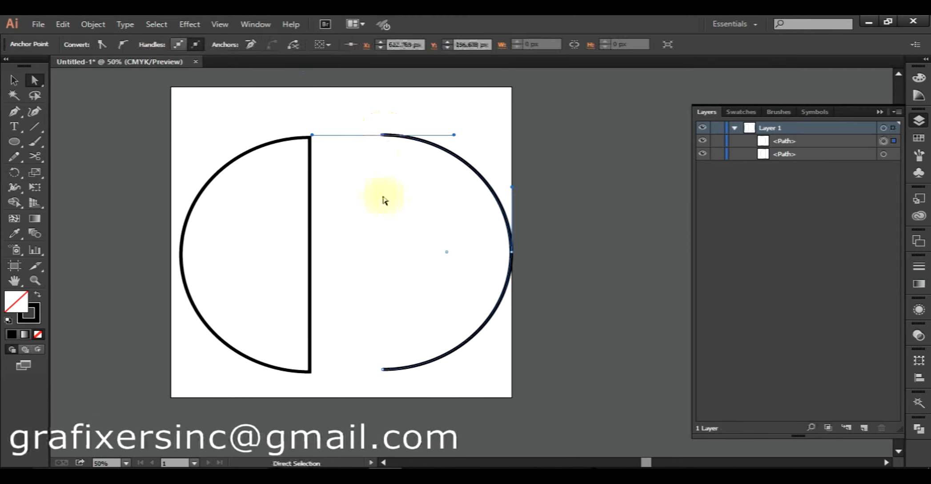
pyautogui.keyDown('shift'); pyautogui.click(382, 369); pyautogui.keyUp('shift')
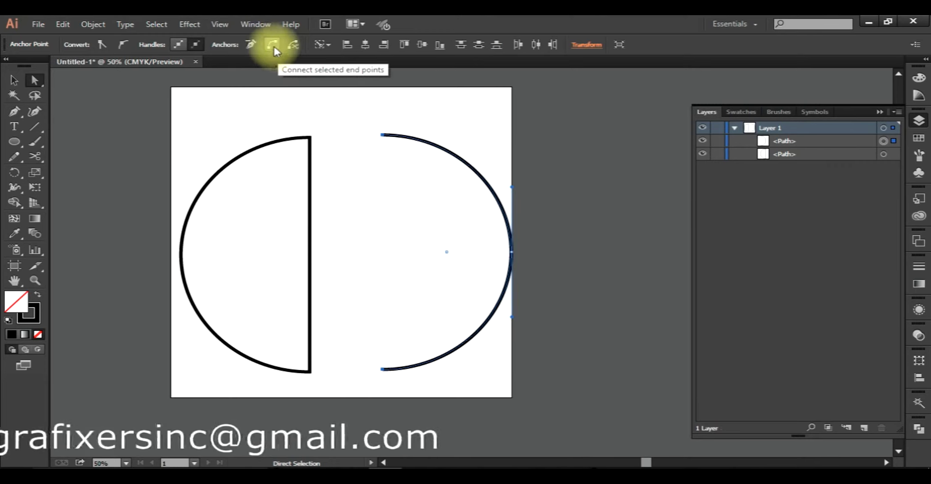
pyautogui.click(273, 45)
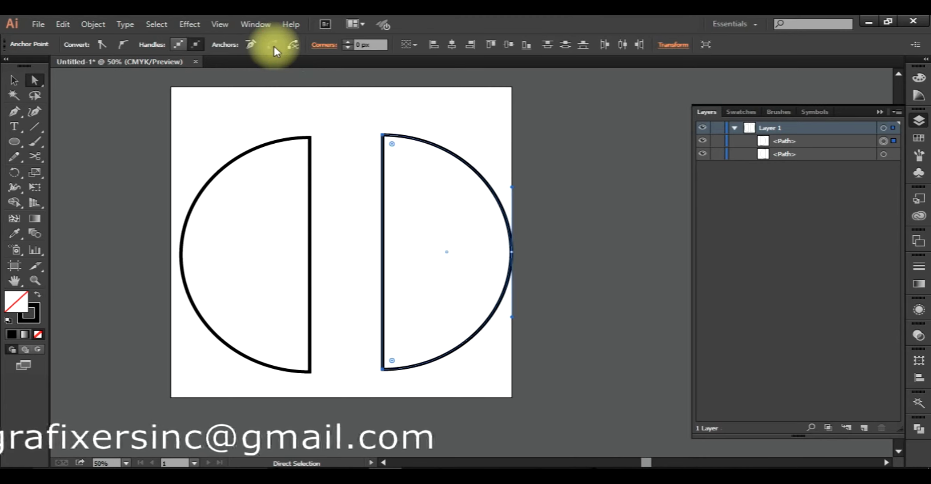
pyautogui.click(351, 167)
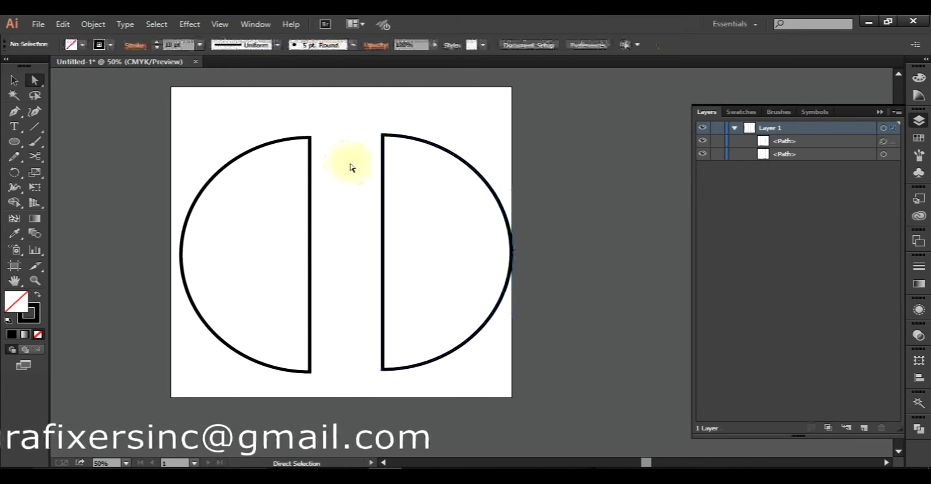
# Delete the right half's straight segment and rejoin its two end points with the Join command.
pyautogui.click(380, 149)
pyautogui.press('Delete')
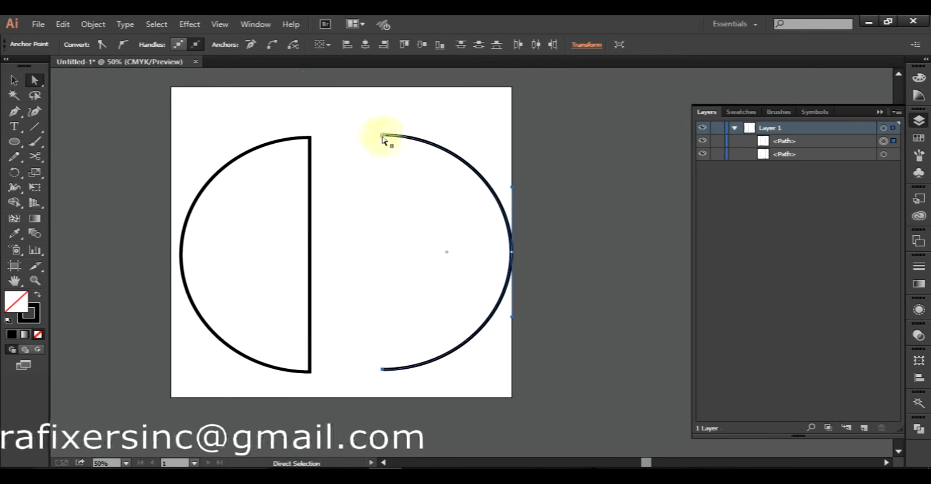
pyautogui.click(382, 136)
pyautogui.keyDown('shift'); pyautogui.click(383, 369); pyautogui.keyUp('shift')
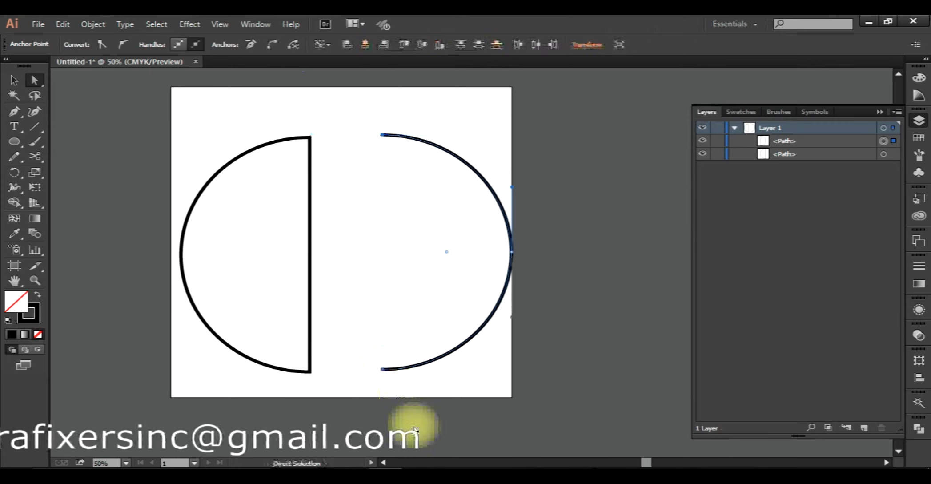
pyautogui.hotkey('ctrl', 'j')
pyautogui.click(350, 316)
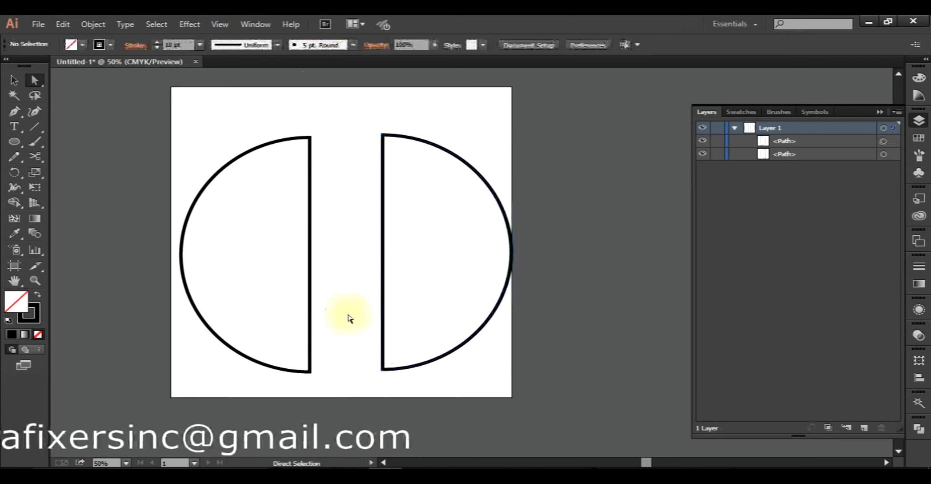
# Select both half shapes and swap their fill and stroke so they have a black fill and no stroke.
pyautogui.moveTo(462, 134); pyautogui.dragTo(193, 315)
pyautogui.click(38, 294)
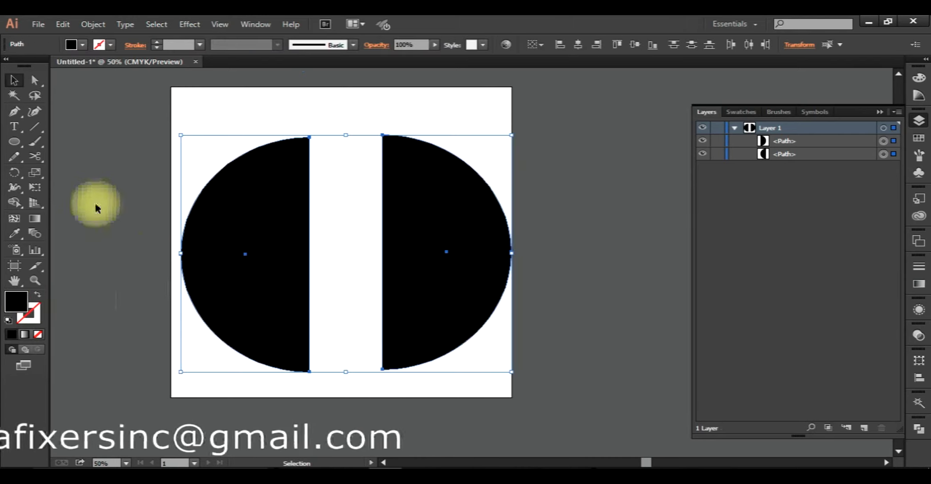
# Cut the left half's outline at its leftmost anchor point with the Scissors tool and reselect the shape.
pyautogui.click(36, 159)
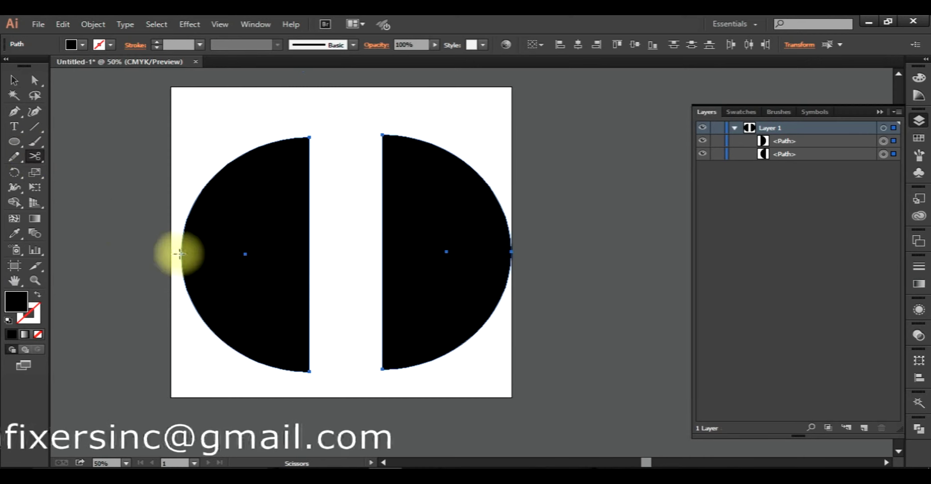
pyautogui.click(180, 254)
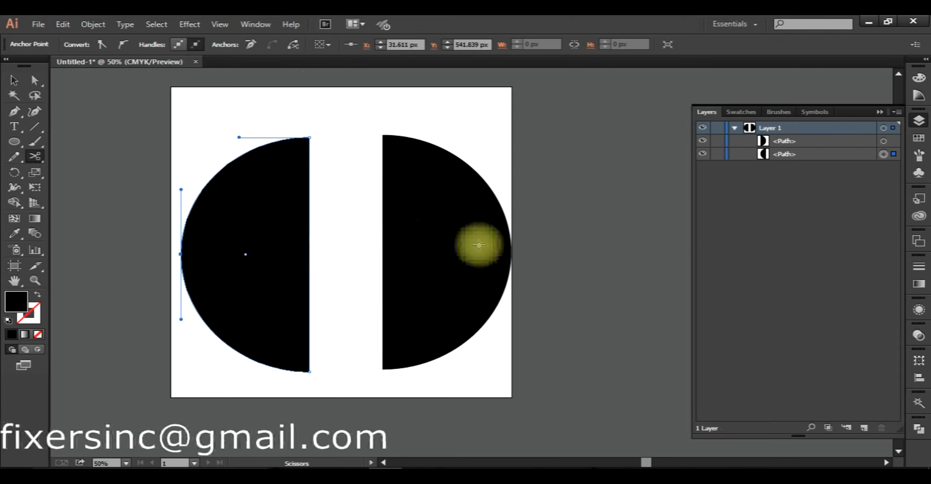
pyautogui.press('a')
pyautogui.click(334, 266)
pyautogui.click(280, 270)
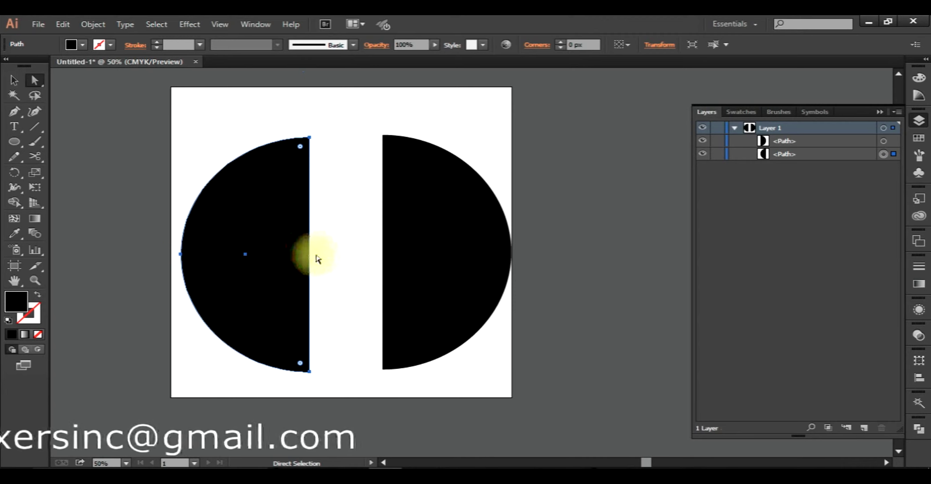
# Split the left half with Scissors cuts at its leftmost anchor and the middle of its straight edge, and nudge the lower piece down.
pyautogui.click(35, 156)
pyautogui.click(179, 254)
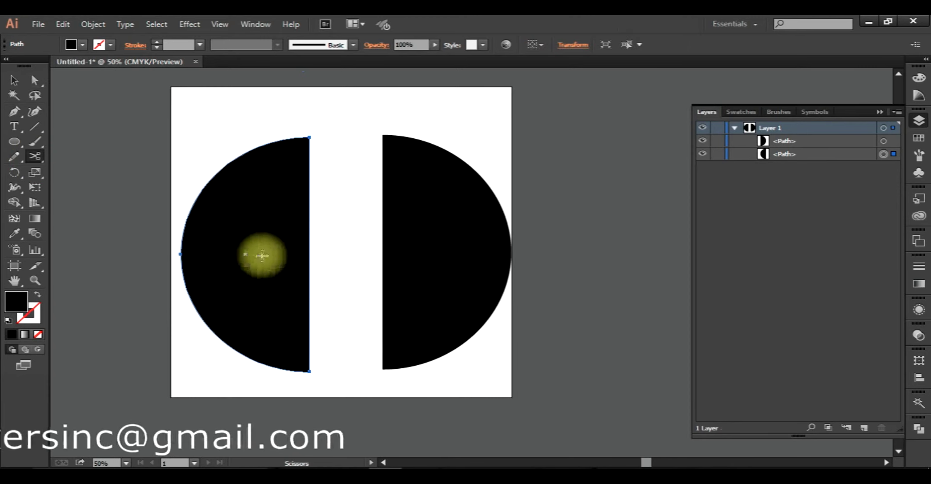
pyautogui.click(308, 253)
pyautogui.click(287, 302)
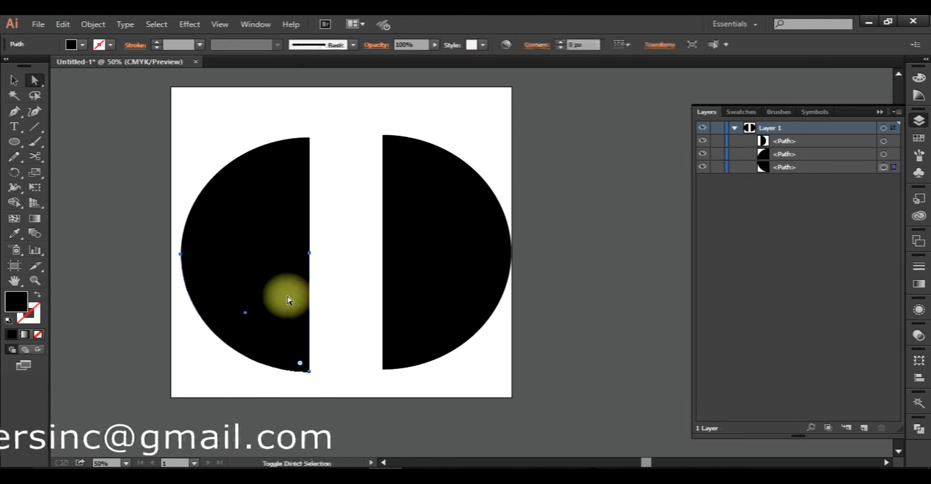
pyautogui.hotkey('shift', 'Down')
pyautogui.click(333, 299)
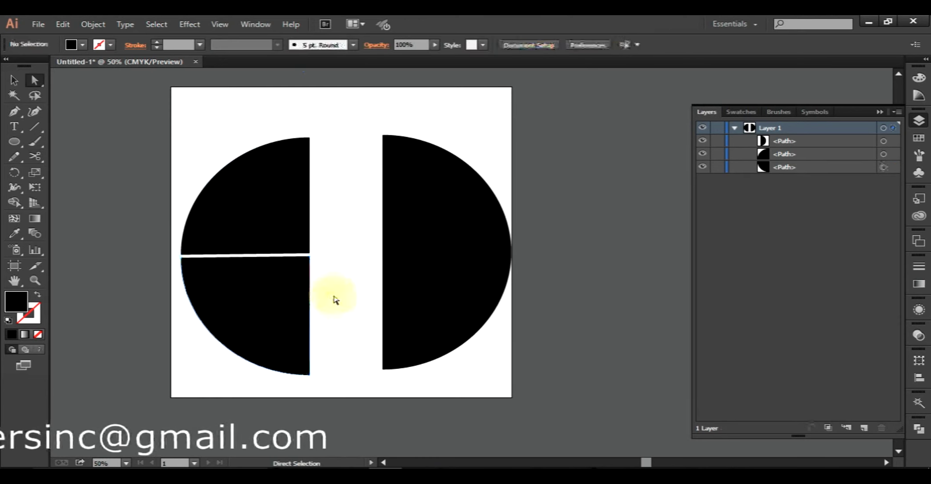
pyautogui.scroll(4, 193, 262)
pyautogui.moveTo(305, 281); pyautogui.dragTo(274, 280)
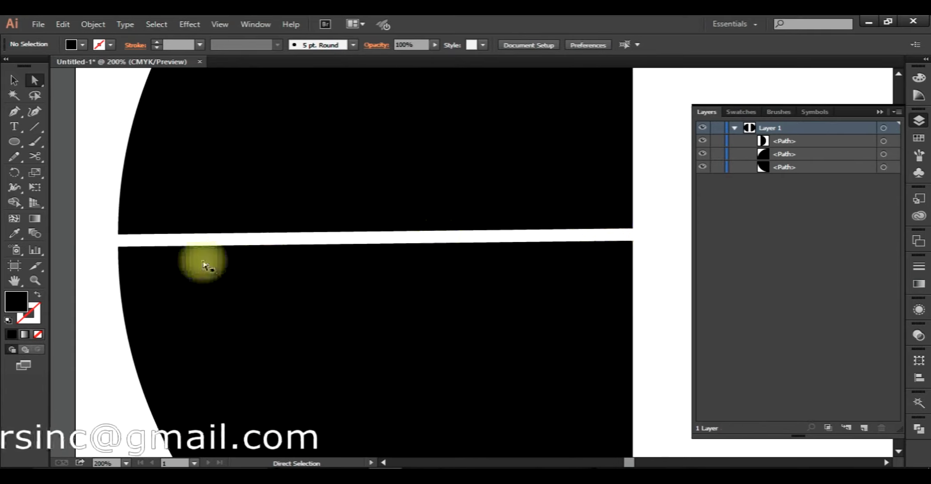
pyautogui.scroll(-3, 546, 233)
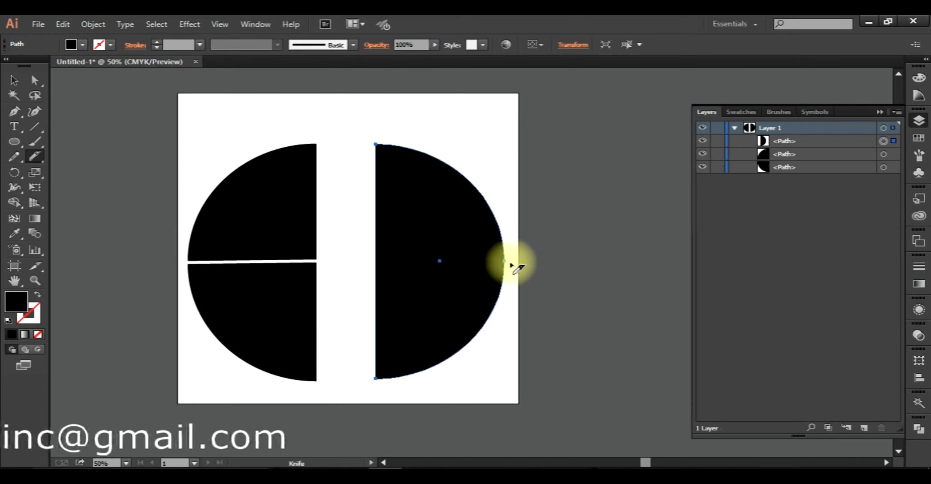
# Try a freehand horizontal Knife cut across the right half, shift its lower piece, and undo both changes.
pyautogui.moveTo(511, 265); pyautogui.dragTo(354, 265)
pyautogui.press('a')
pyautogui.click(494, 325)
pyautogui.moveTo(465, 303); pyautogui.dragTo(467, 326)
pyautogui.hotkey('ctrl', 'z')
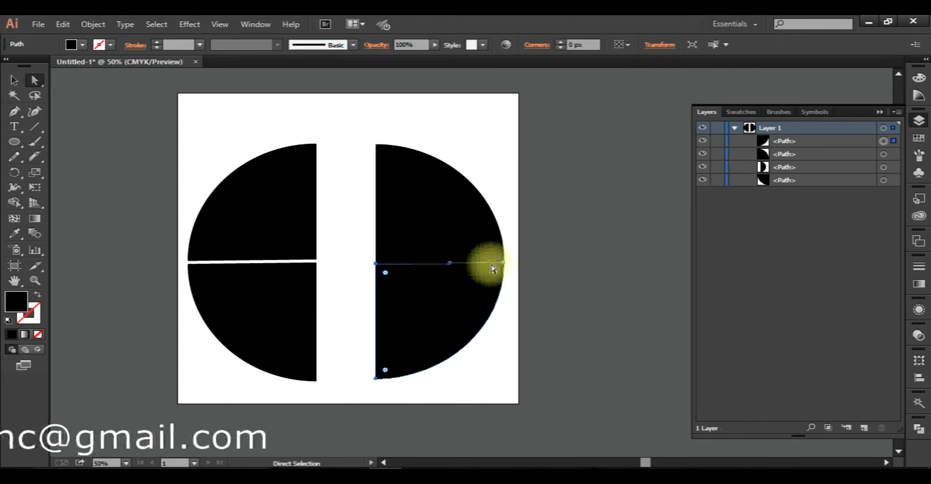
pyautogui.hotkey('ctrl', 'z')
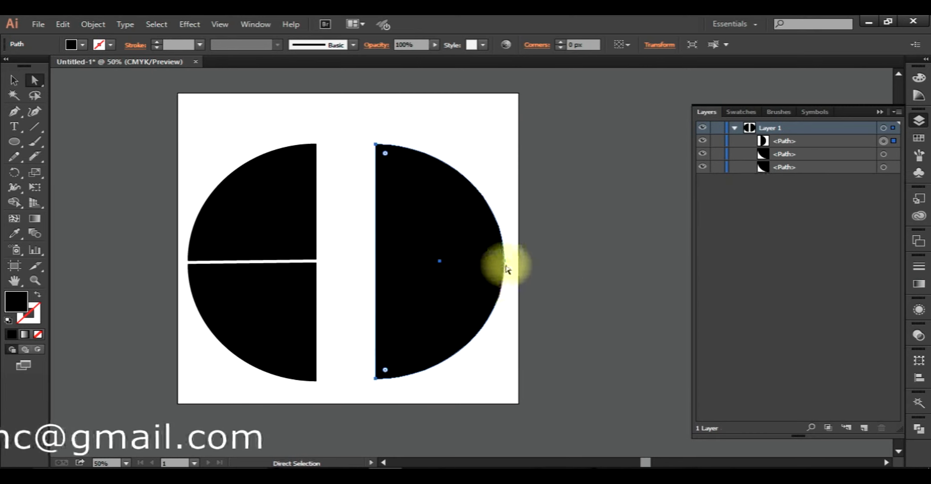
# Cut the right half through its middle with a perfectly straight horizontal Knife cut.
pyautogui.click(34, 156)
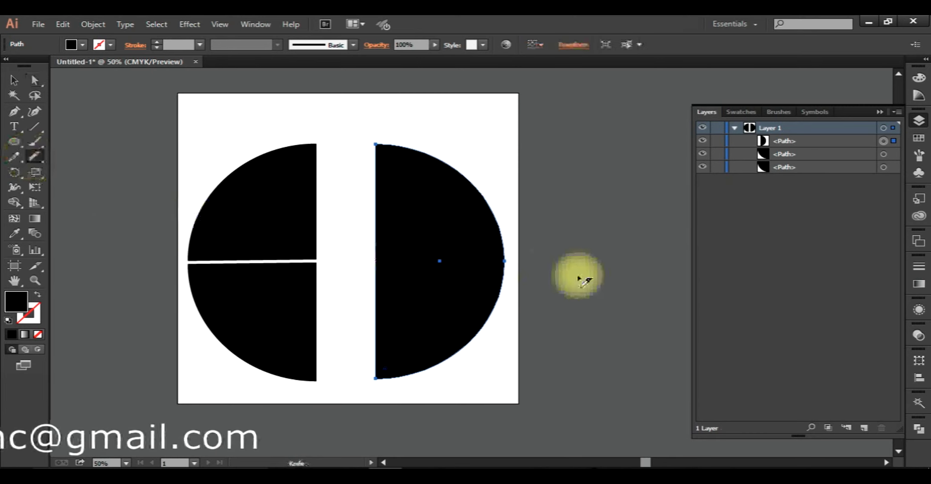
pyautogui.moveTo(512, 261); pyautogui.dragTo(351, 257)
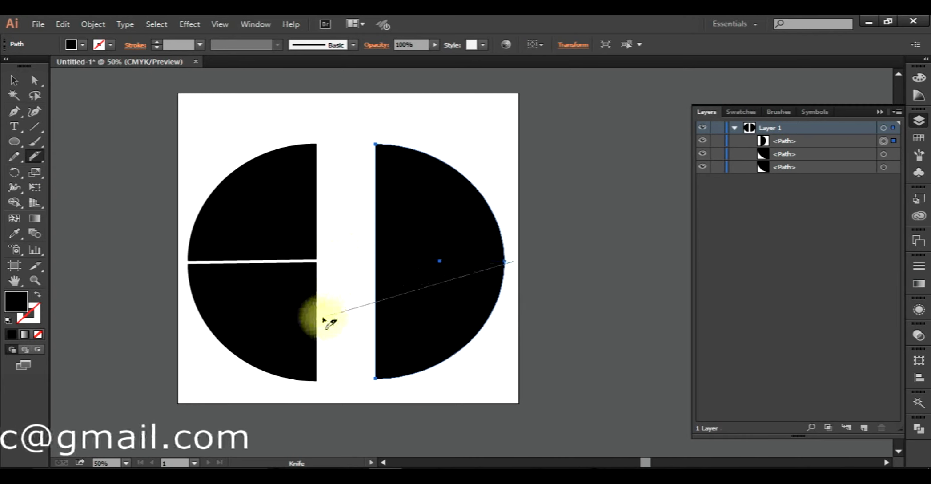
pyautogui.moveTo(358, 349); pyautogui.dragTo(350, 232)
pyautogui.moveTo(348, 269); pyautogui.dragTo(351, 258)
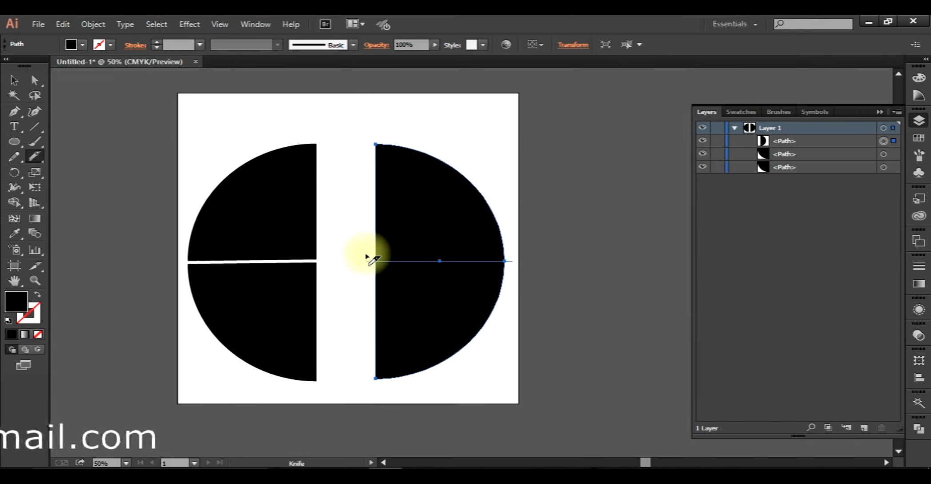
pyautogui.moveTo(373, 260); pyautogui.dragTo(372, 260)
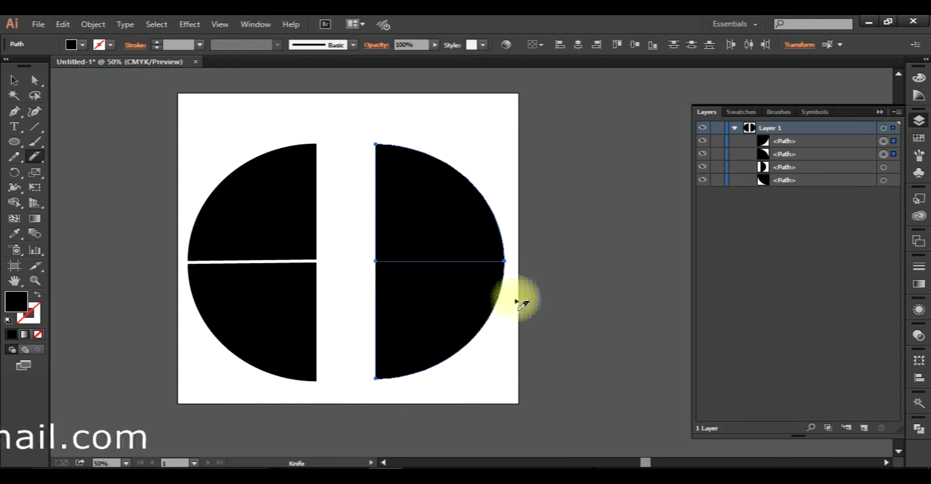
# Move the lower piece of the right half straight down to leave a narrow gap below the upper piece.
pyautogui.press('a')
pyautogui.click(440, 304)
pyautogui.moveTo(440, 303); pyautogui.dragTo(440, 317)
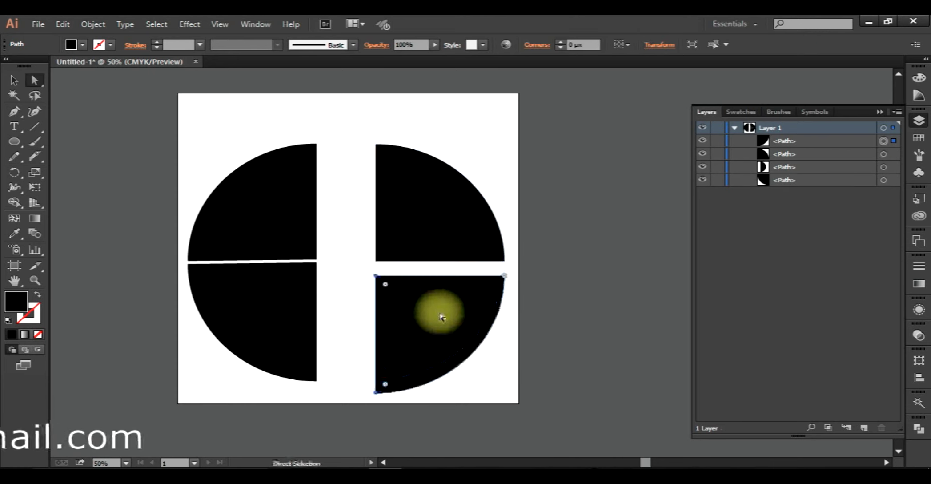
pyautogui.click(464, 268)
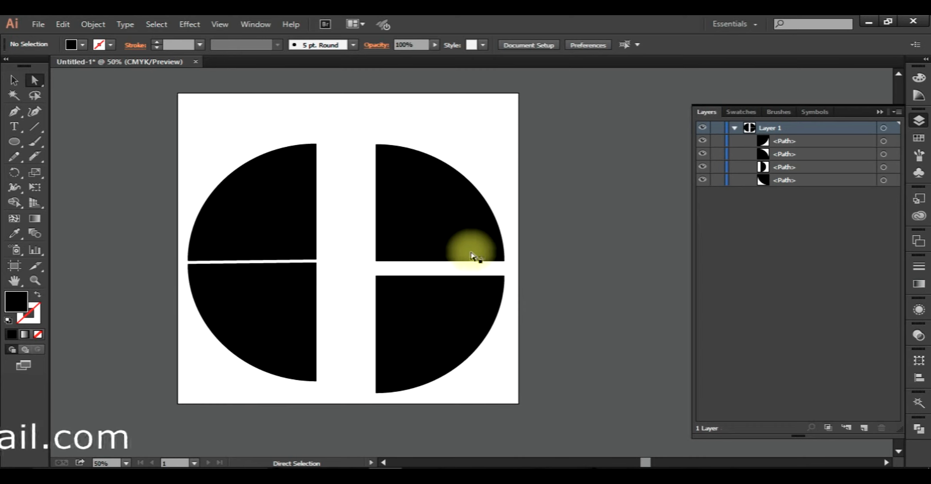
pyautogui.moveTo(474, 277); pyautogui.dragTo(474, 263)
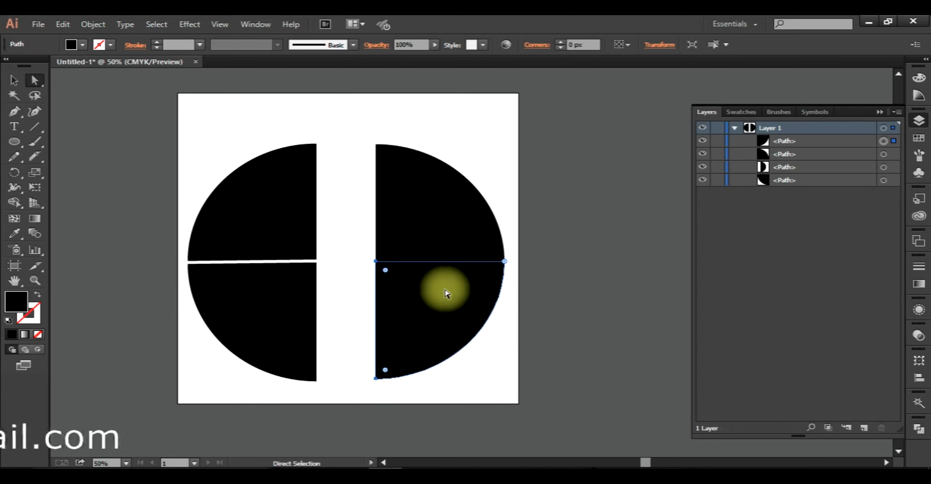
pyautogui.hotkey('shift', 'Down')
pyautogui.hotkey('shift', 'Down')
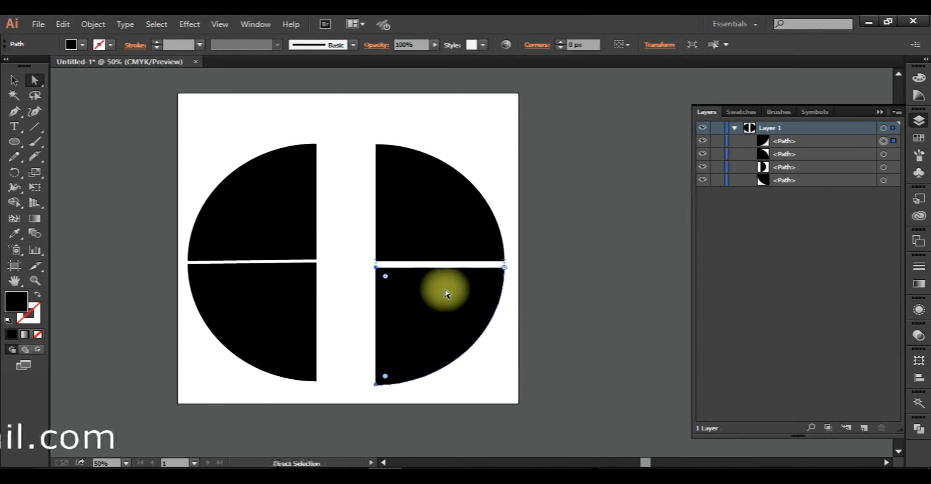
pyautogui.click(357, 252)
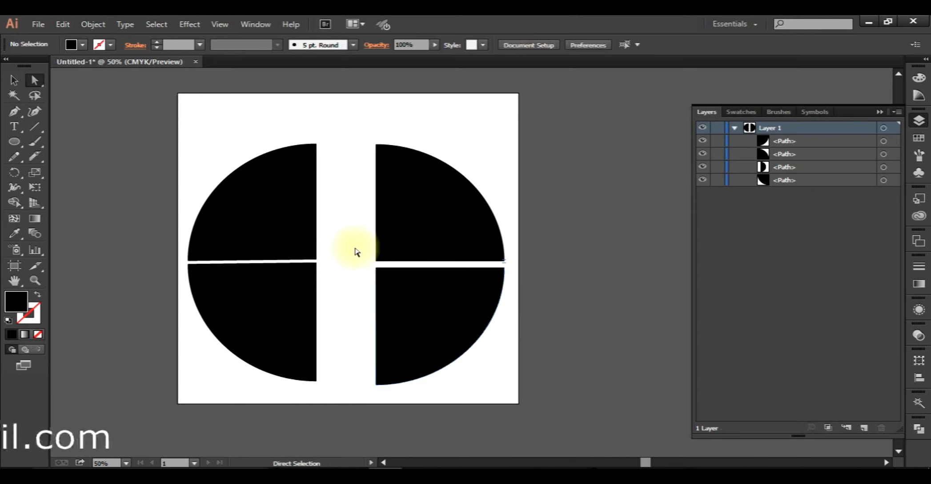
pyautogui.moveTo(436, 266); pyautogui.dragTo(429, 261)
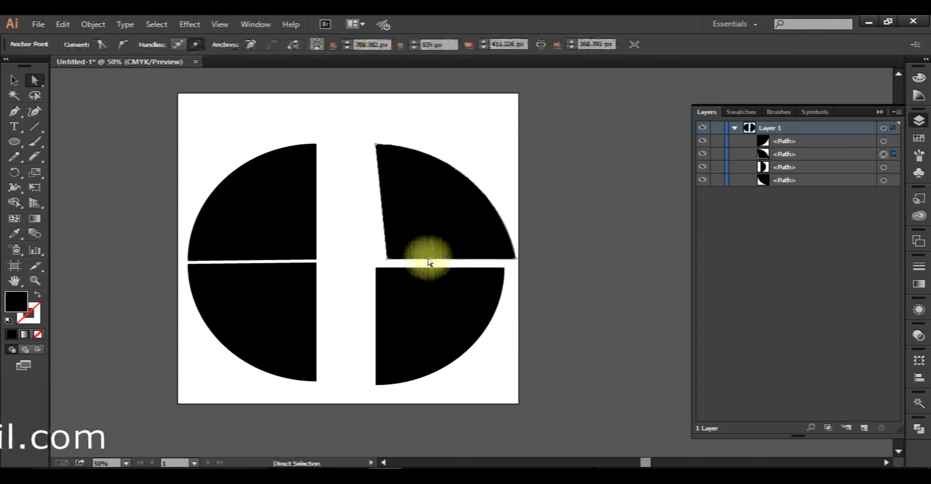
pyautogui.hotkey('ctrl', 'z')
pyautogui.click(428, 265)
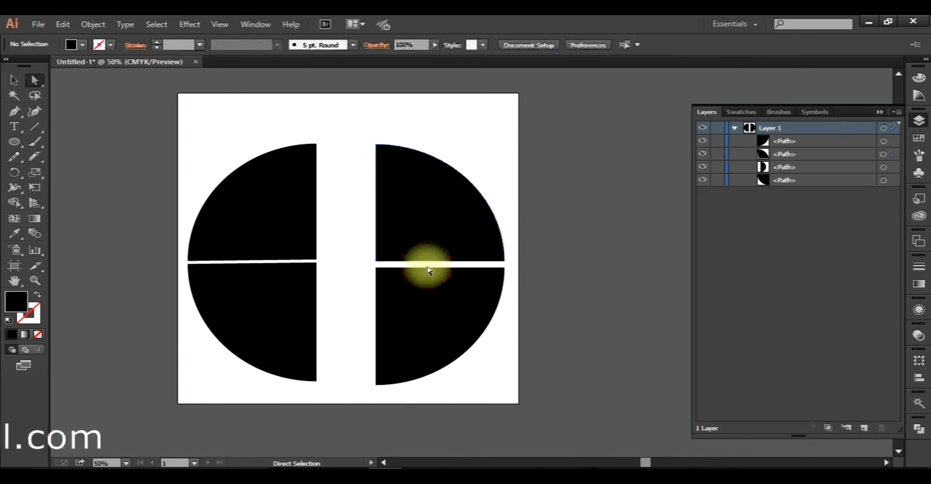
pyautogui.click(226, 265)
pyautogui.moveTo(335, 250); pyautogui.dragTo(150, 282)
pyautogui.moveTo(361, 245); pyautogui.dragTo(572, 283)
pyautogui.click(572, 284)
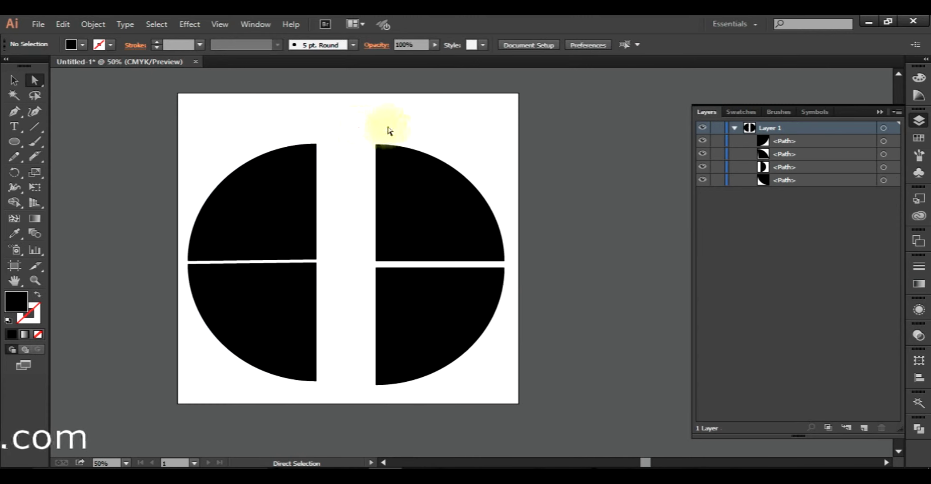
# Select the lower piece of the left half and erase its bottom portion with the Eraser tool.
pyautogui.click(280, 202)
pyautogui.click(265, 297)
pyautogui.click(35, 156)
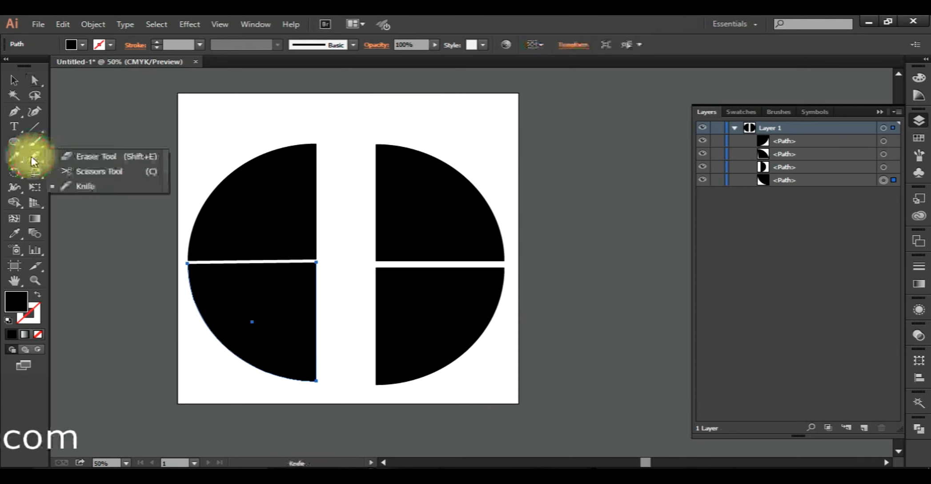
pyautogui.click(89, 156)
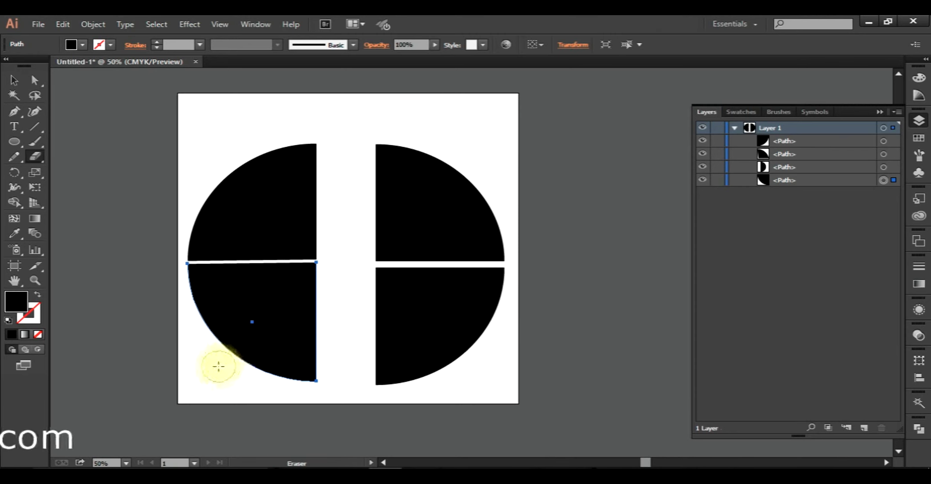
pyautogui.moveTo(333, 319)
pyautogui.mouseDown()
pyautogui.moveTo(184, 320)
pyautogui.moveTo(313, 319)
pyautogui.moveTo(307, 373)
pyautogui.moveTo(298, 338)
pyautogui.moveTo(222, 338)
pyautogui.moveTo(282, 372)
pyautogui.mouseUp()
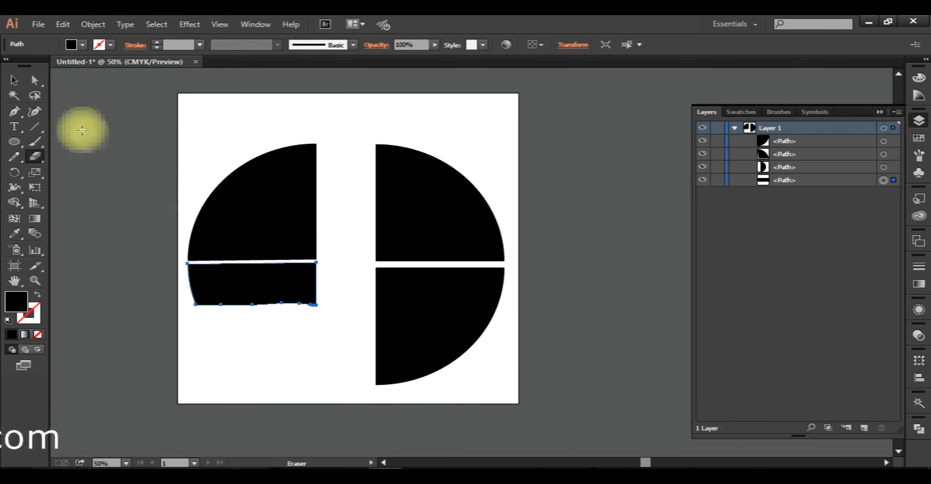
# Deselect all shapes and erase a horizontal band across the remaining lower piece of the left half.
pyautogui.click(13, 81)
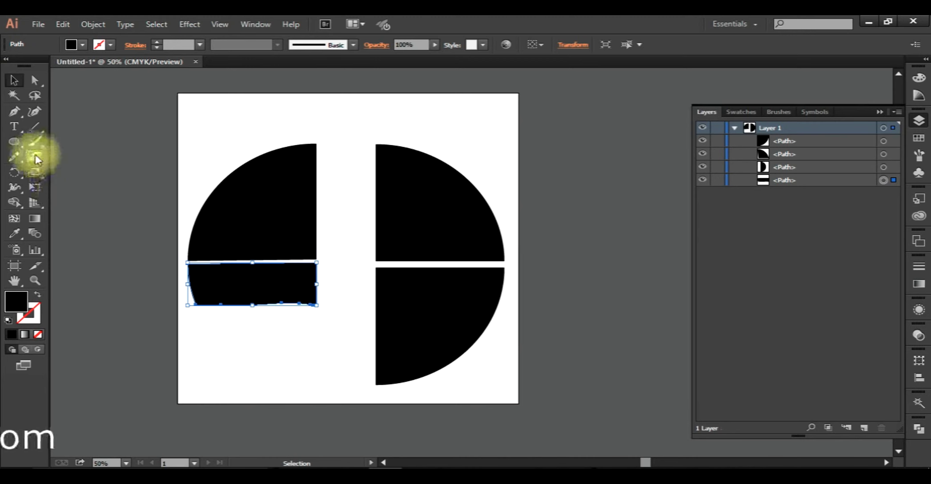
pyautogui.moveTo(165, 109); pyautogui.dragTo(499, 384)
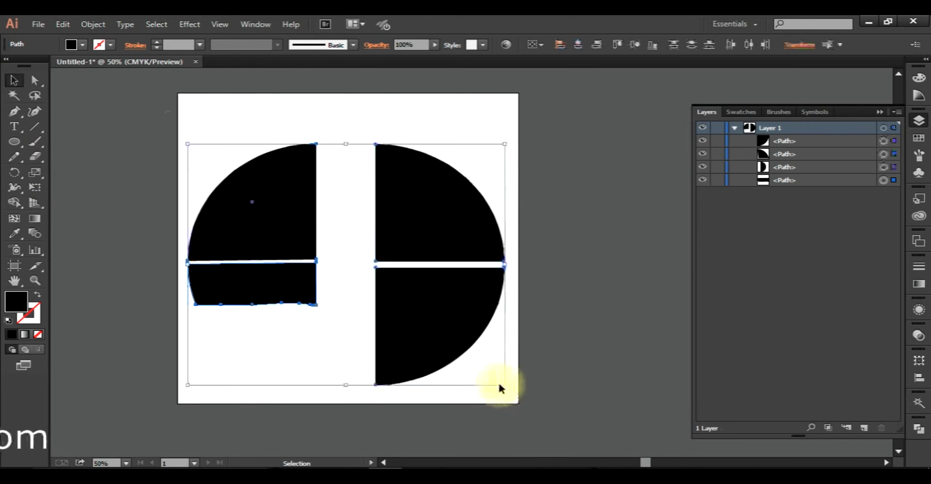
pyautogui.click(328, 338)
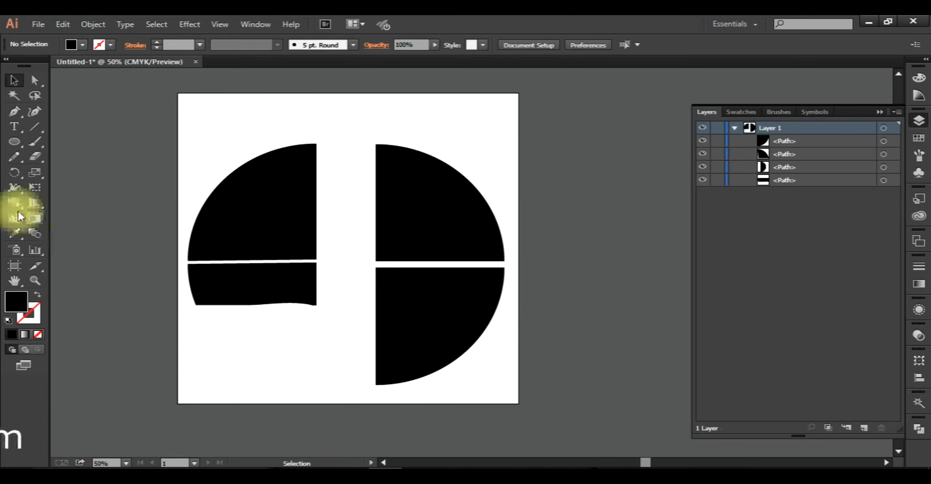
pyautogui.click(31, 153)
pyautogui.click(62, 158)
pyautogui.moveTo(380, 282); pyautogui.dragTo(184, 288)
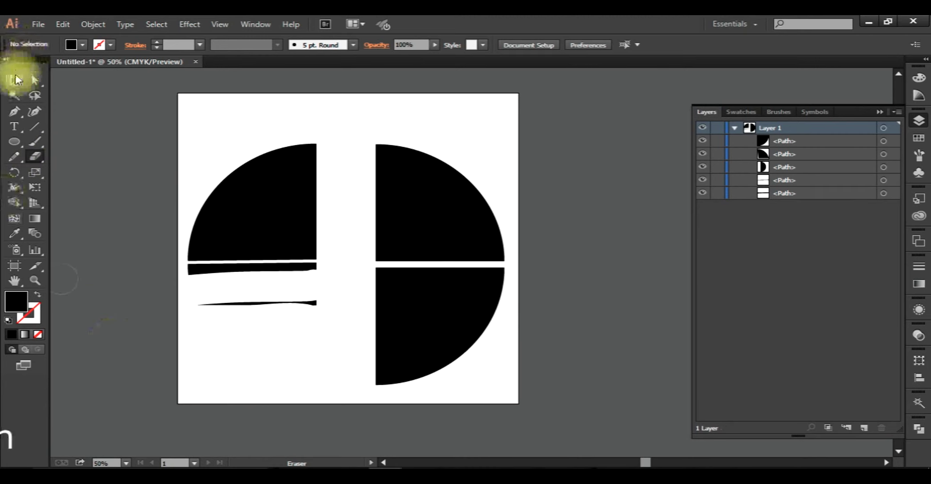
# Switch to the web browser, highlight the query "grafixers" on the Google results page, and return to the YouTube channel page.
pyautogui.click(331, 464)
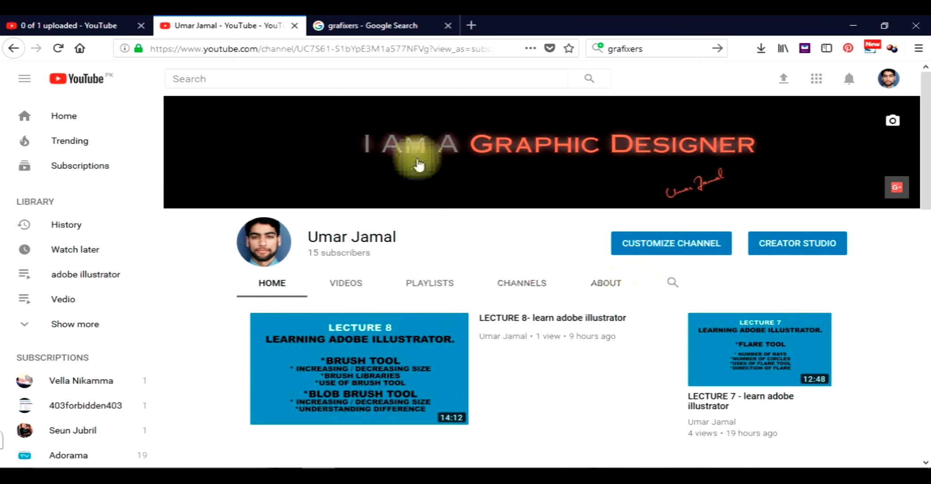
pyautogui.click(390, 28)
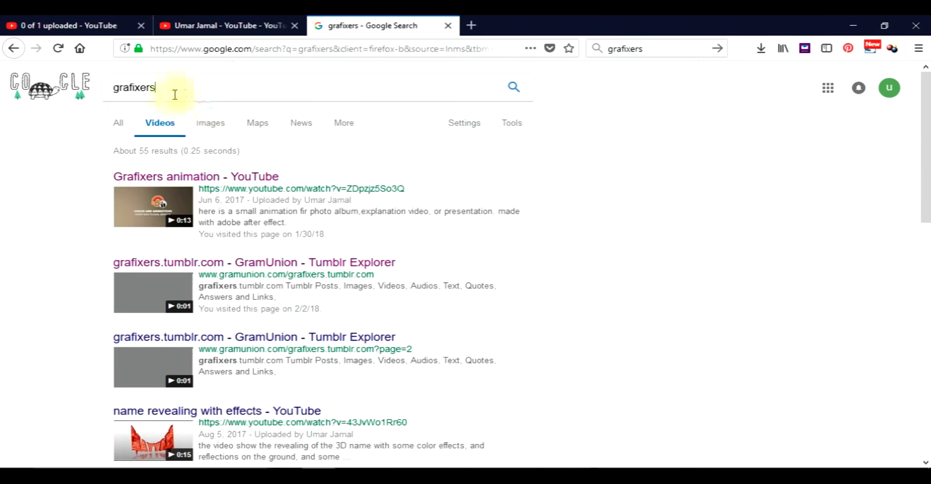
pyautogui.moveTo(175, 94); pyautogui.dragTo(79, 97)
pyautogui.click(238, 25)
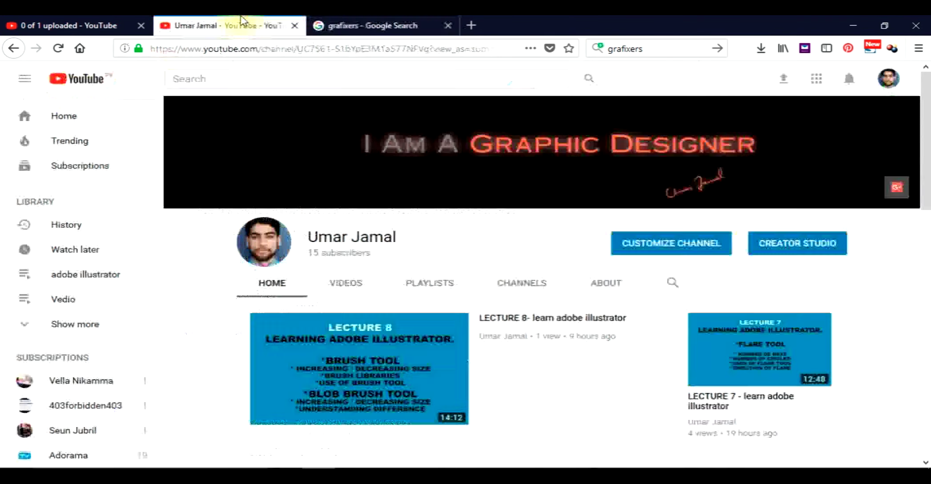